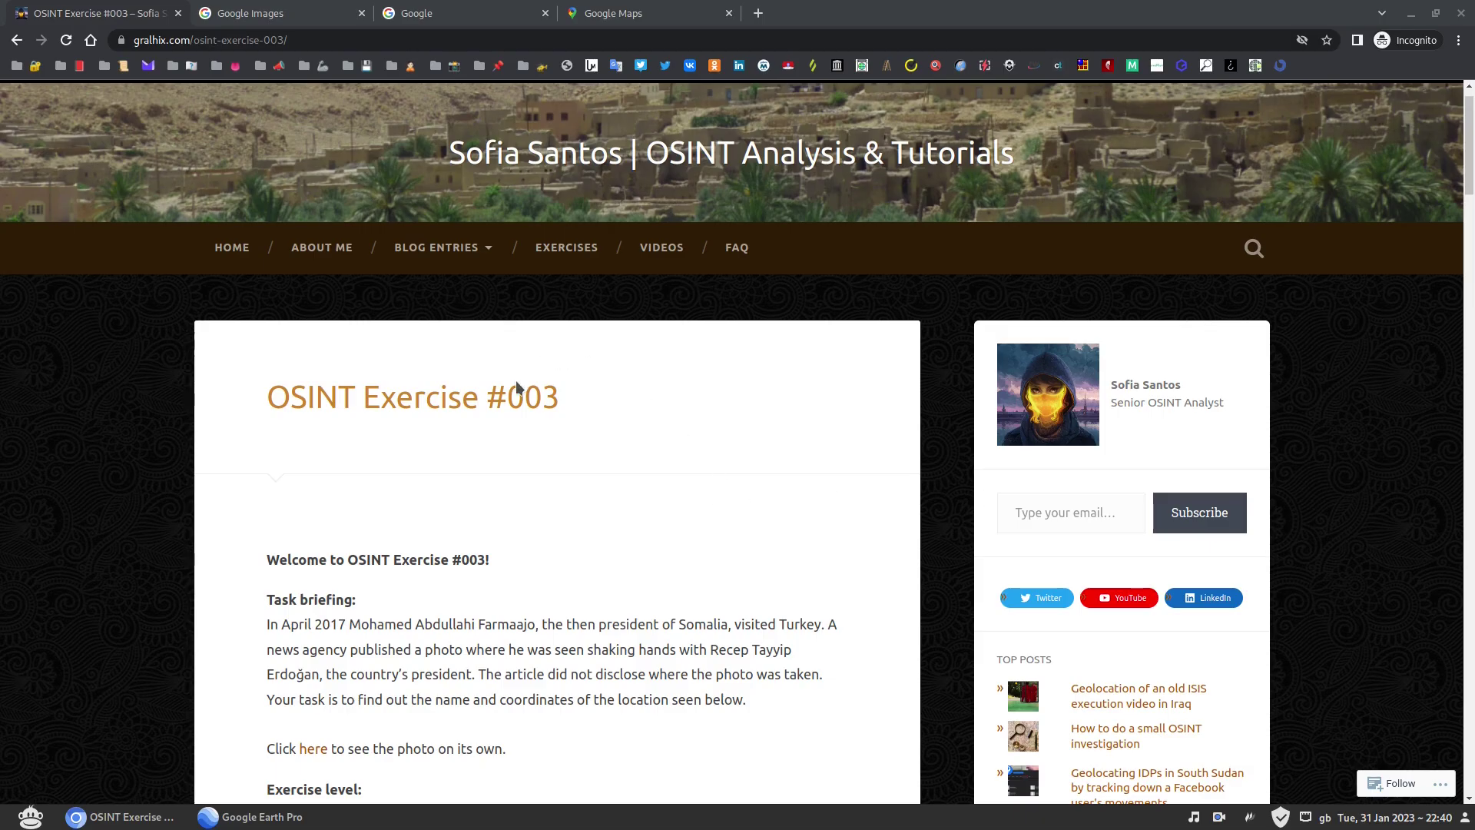
Step: Open photo 003.jpg in its own tab, glance back at the article, then return to it
drag(504, 393, 582, 406)
click(583, 406)
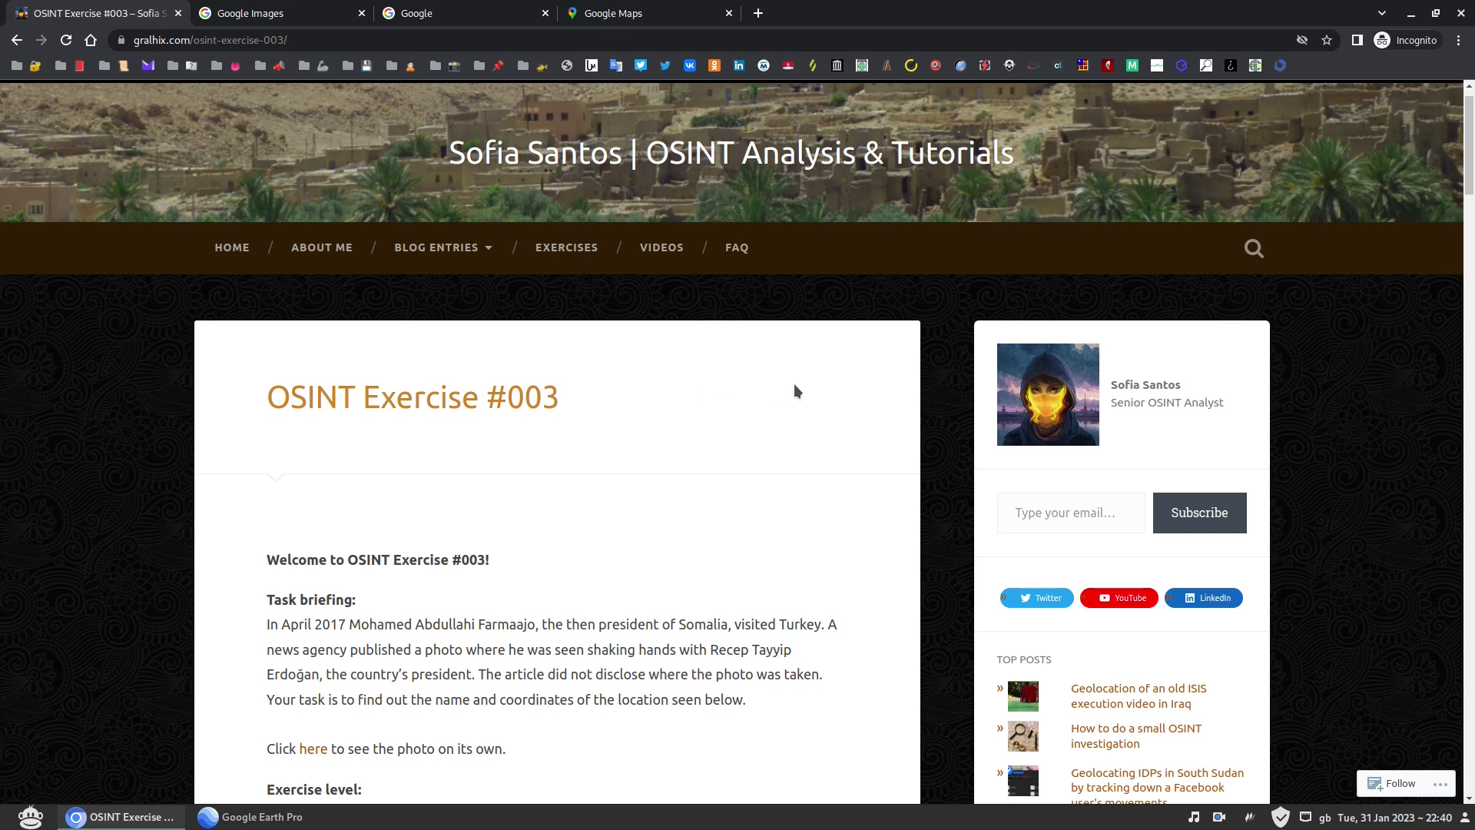
scroll(822, 399, down, 3)
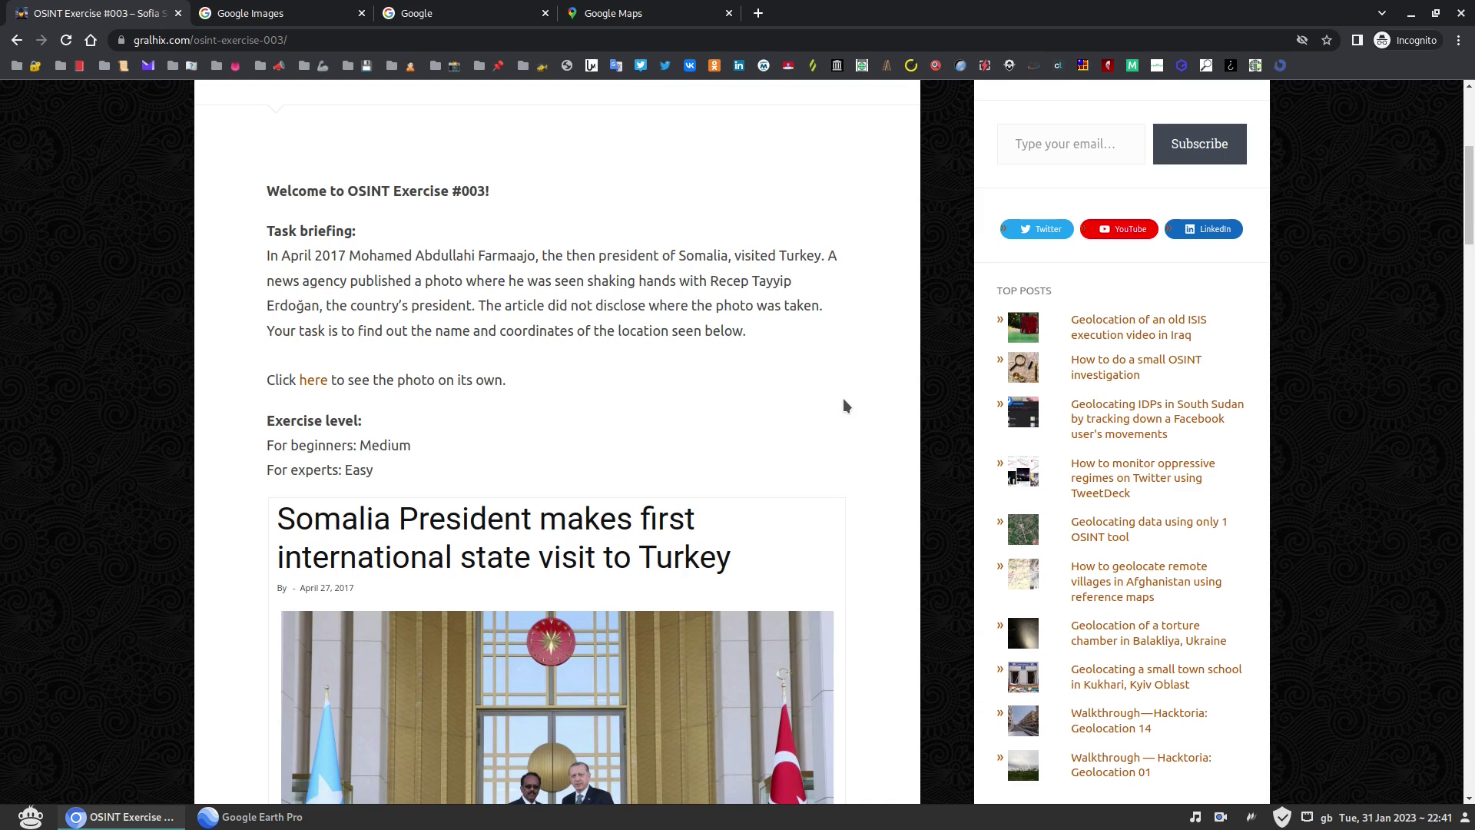
scroll(843, 407, down, 2)
scroll(850, 403, down, 3)
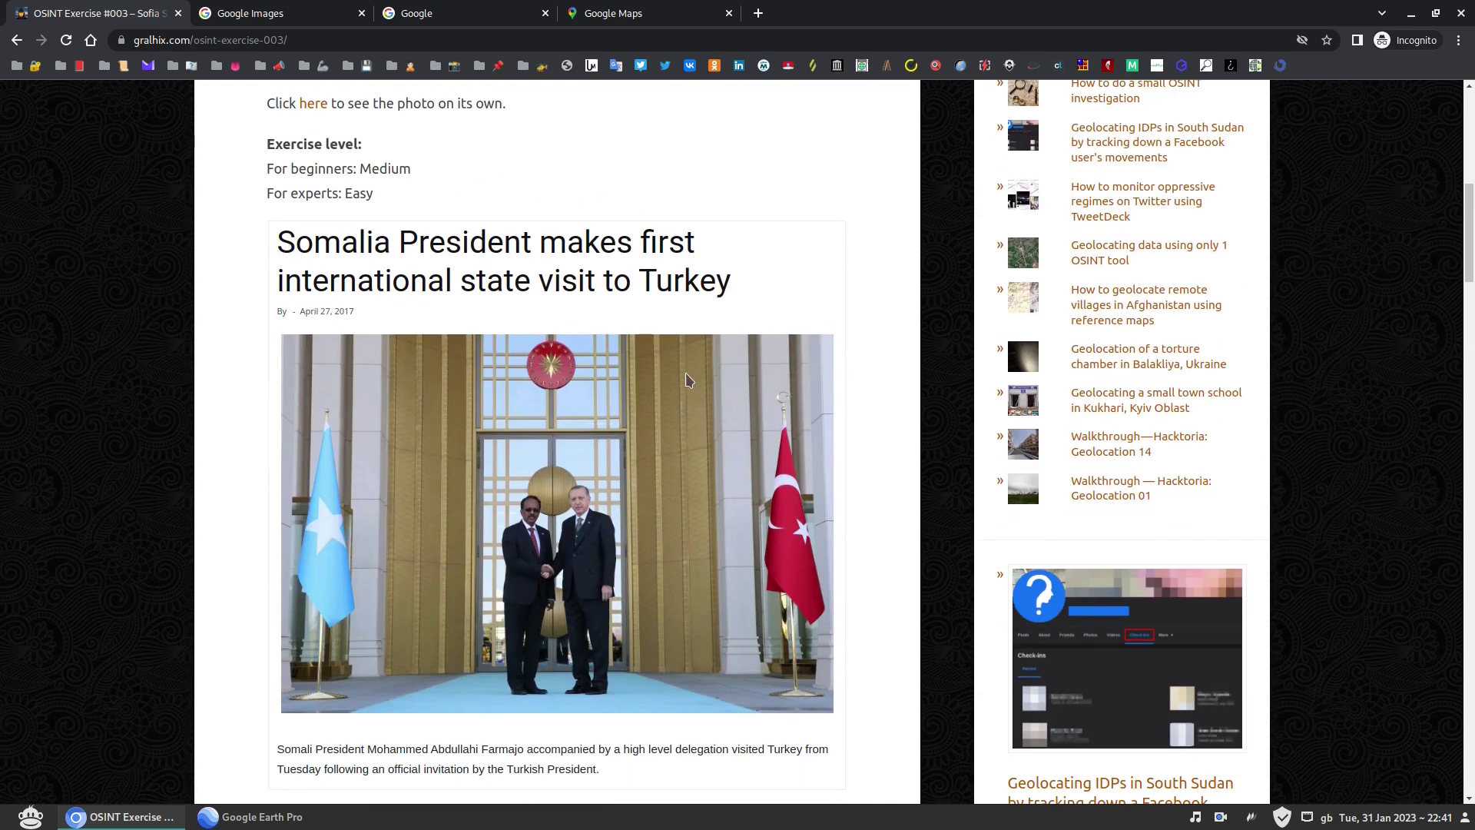
click(314, 104)
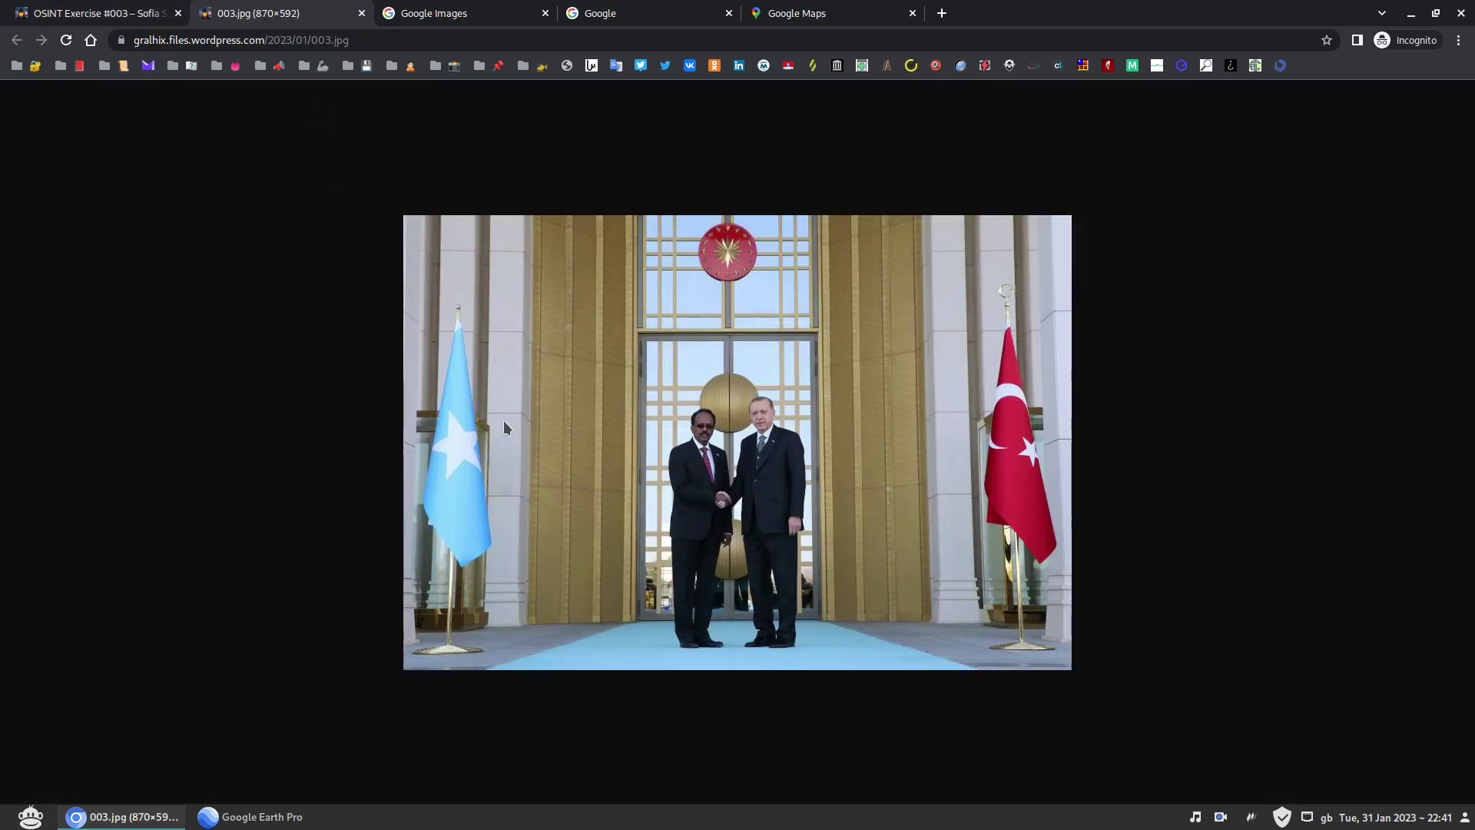
click(107, 9)
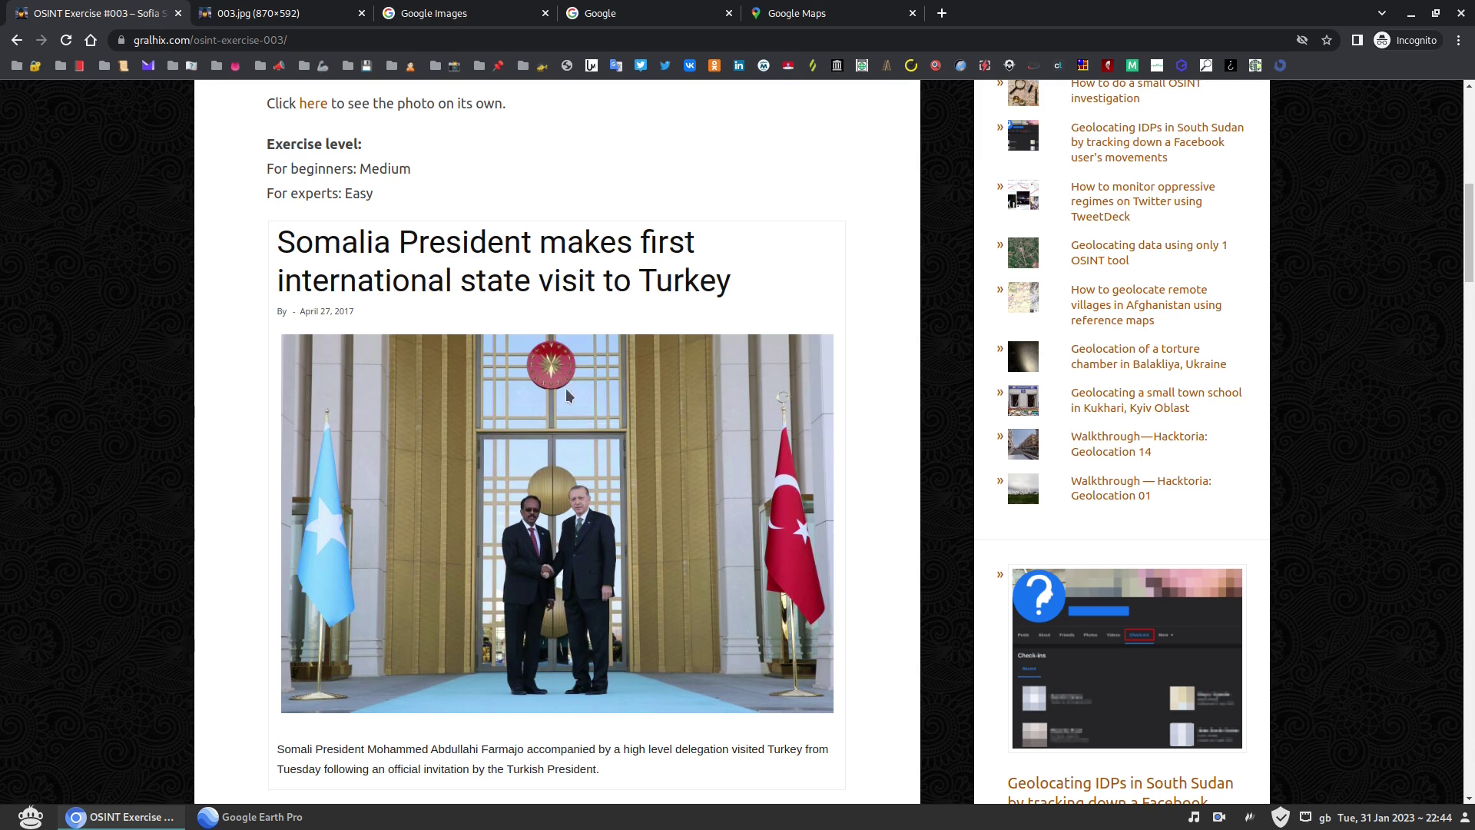
click(263, 12)
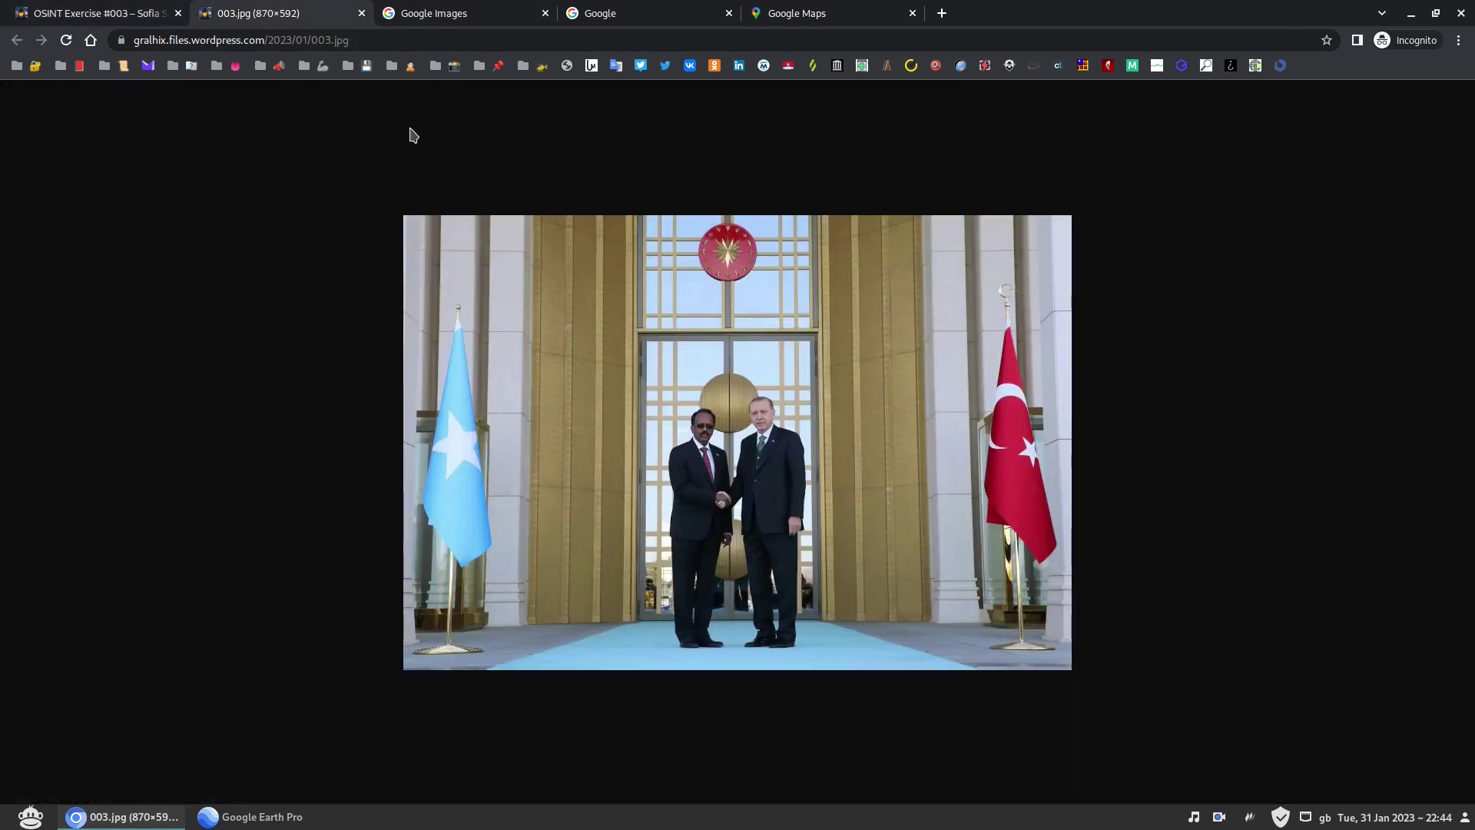
Step: Drag the standalone handshake photo onto Google Images to run a Google Lens search
click(484, 10)
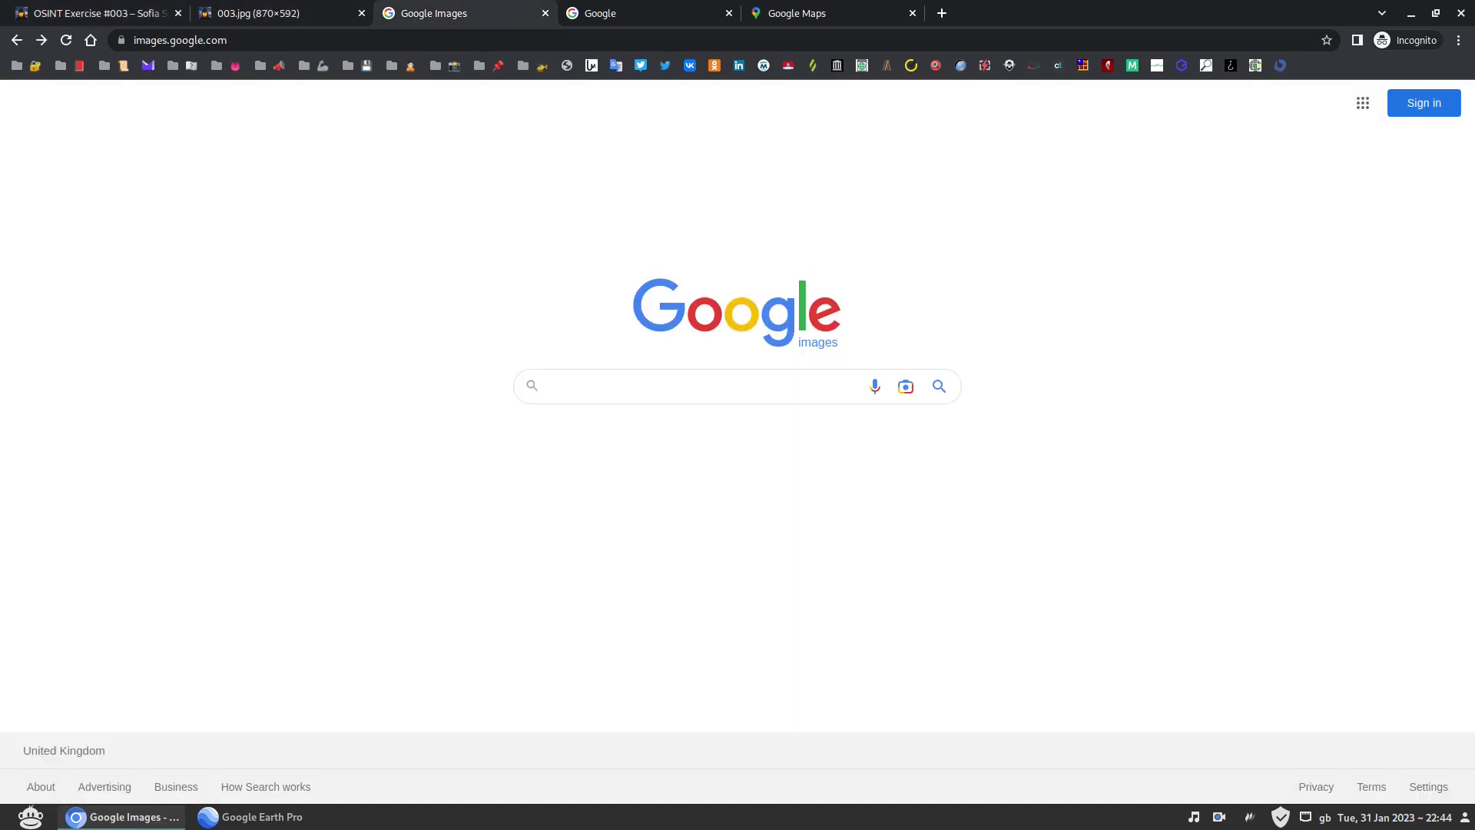
mouse_move(484, 12)
mouse_down()
mouse_move(754, 515)
mouse_move(741, 509)
mouse_up()
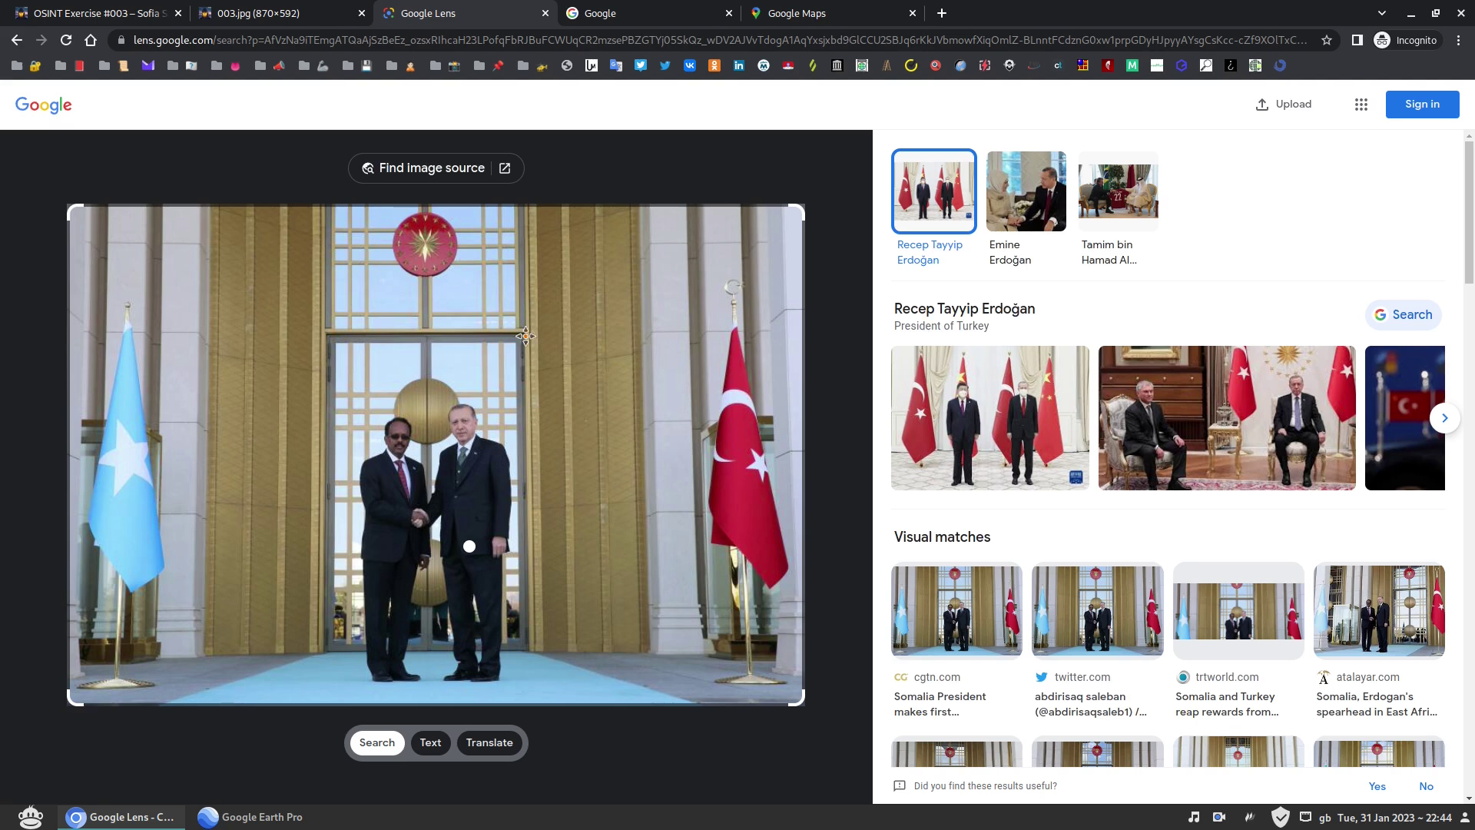
scroll(1160, 488, down, 1)
scroll(1162, 489, down, 2)
scroll(1162, 490, down, 1)
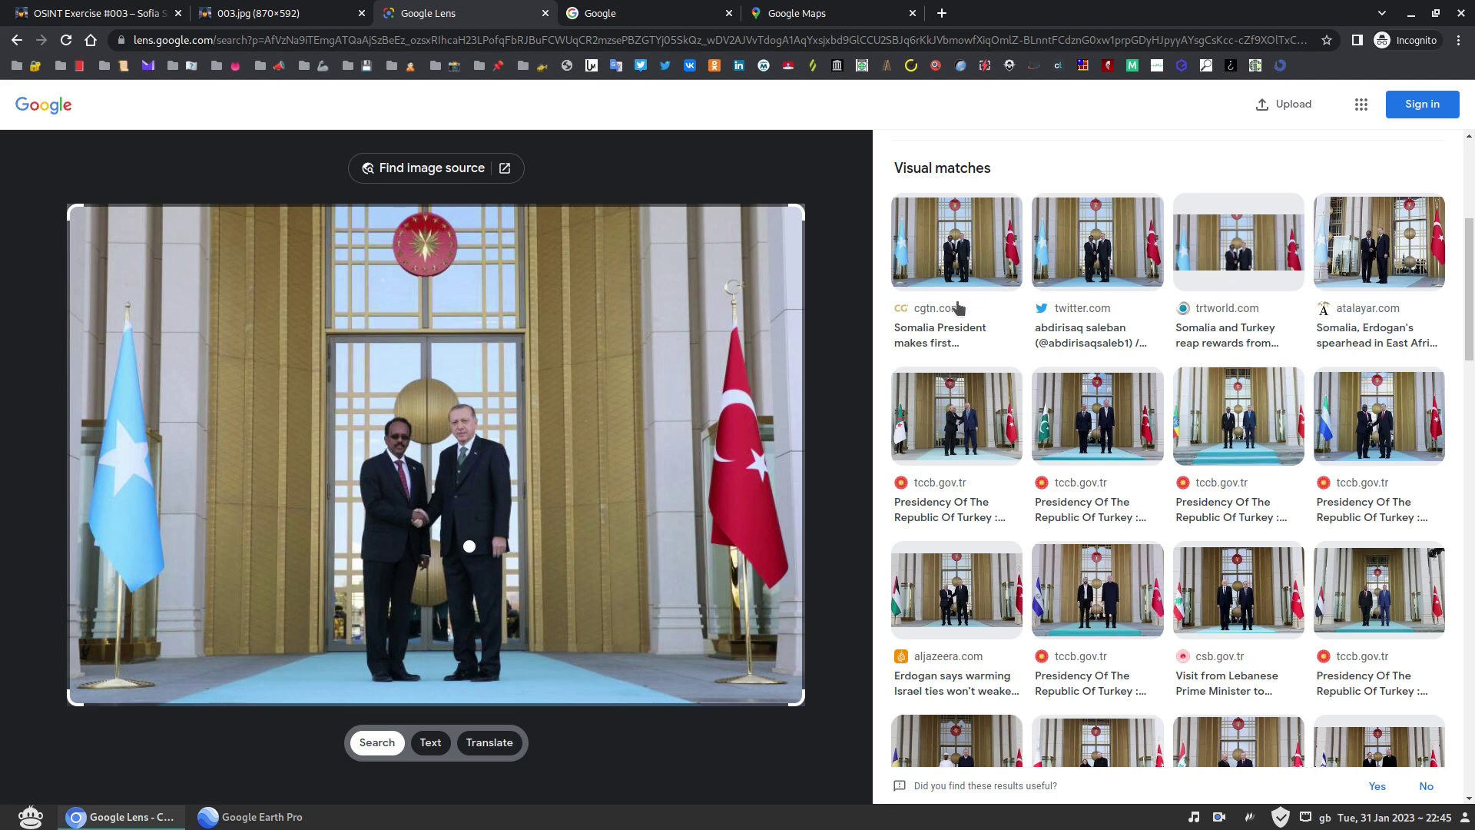
Step: Open the cgtn.com match: CGTN Africa's April 2017 article on Farmajo's Turkey visit
click(933, 314)
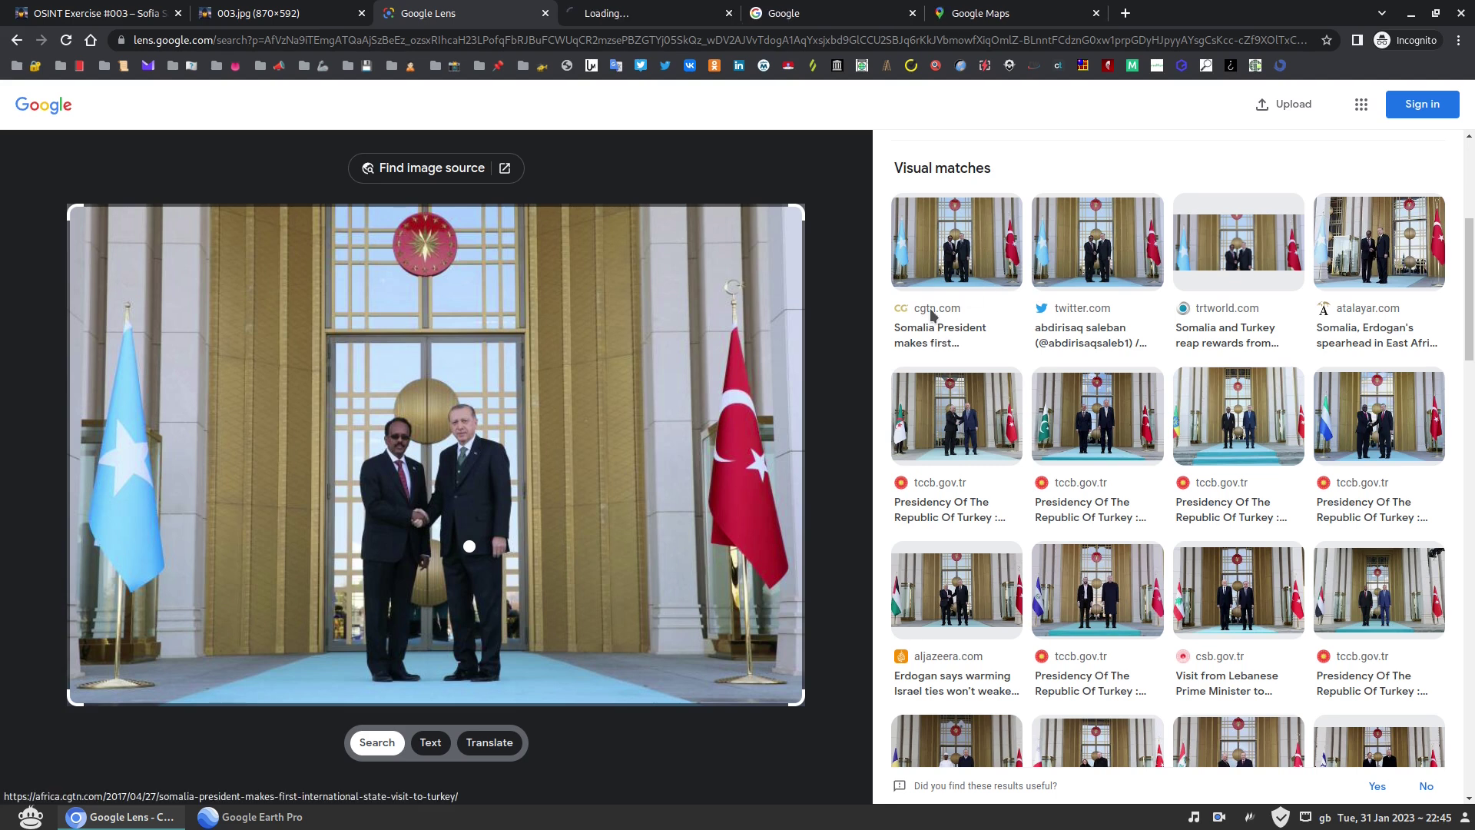
click(652, 14)
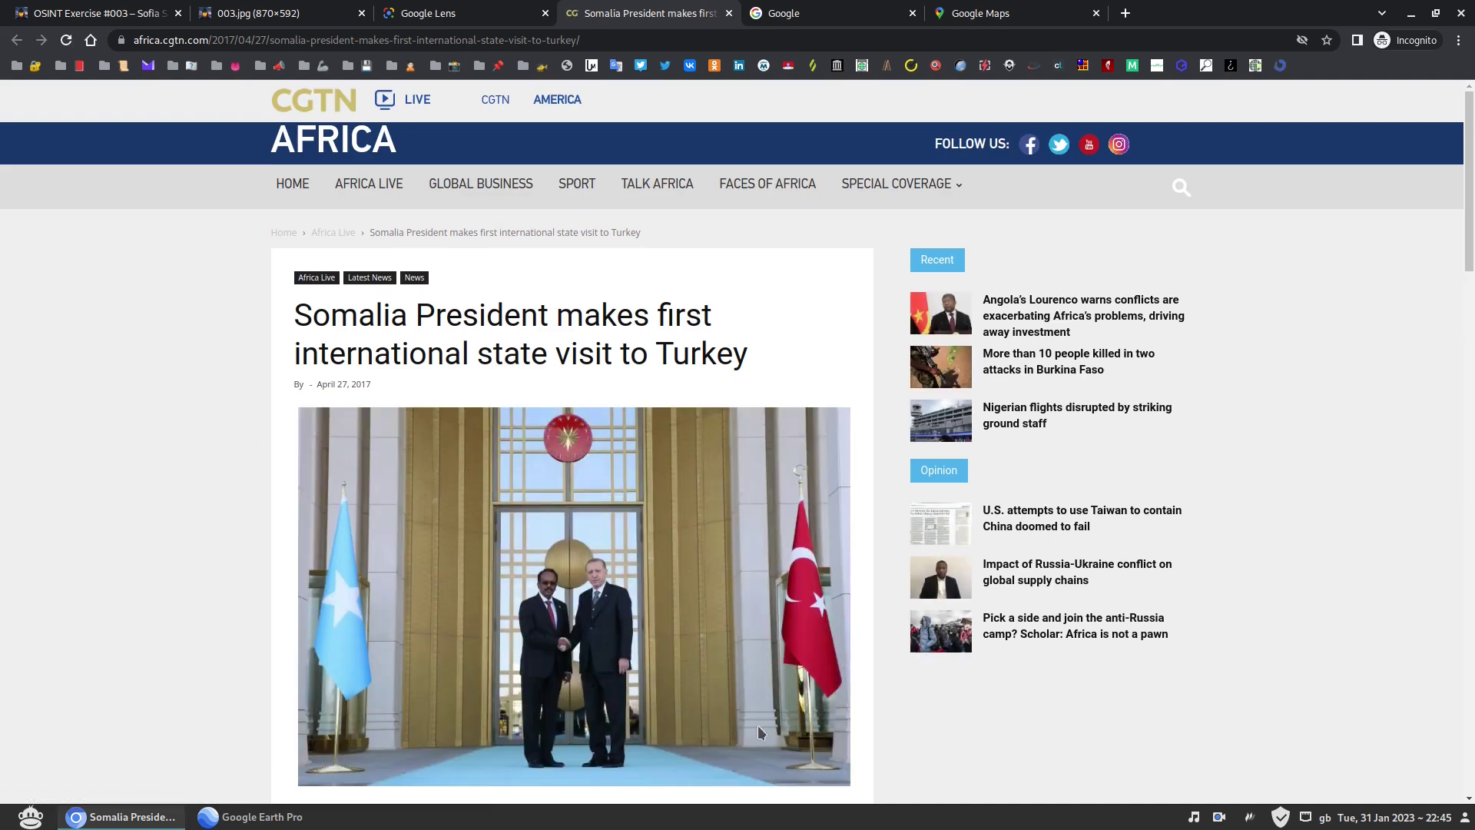
scroll(673, 535, down, 3)
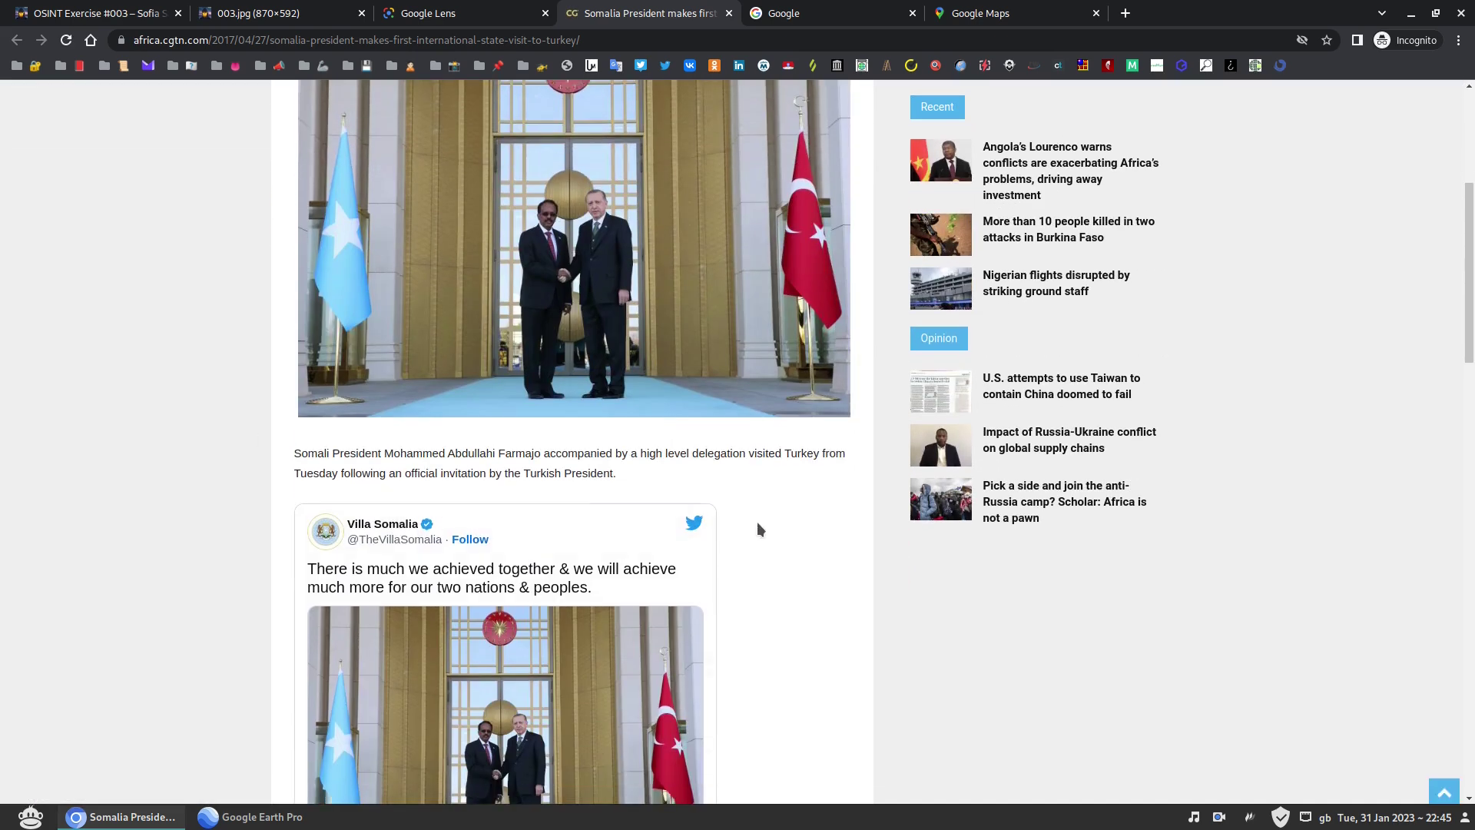
scroll(773, 530, down, 3)
scroll(781, 535, down, 1)
scroll(796, 534, down, 5)
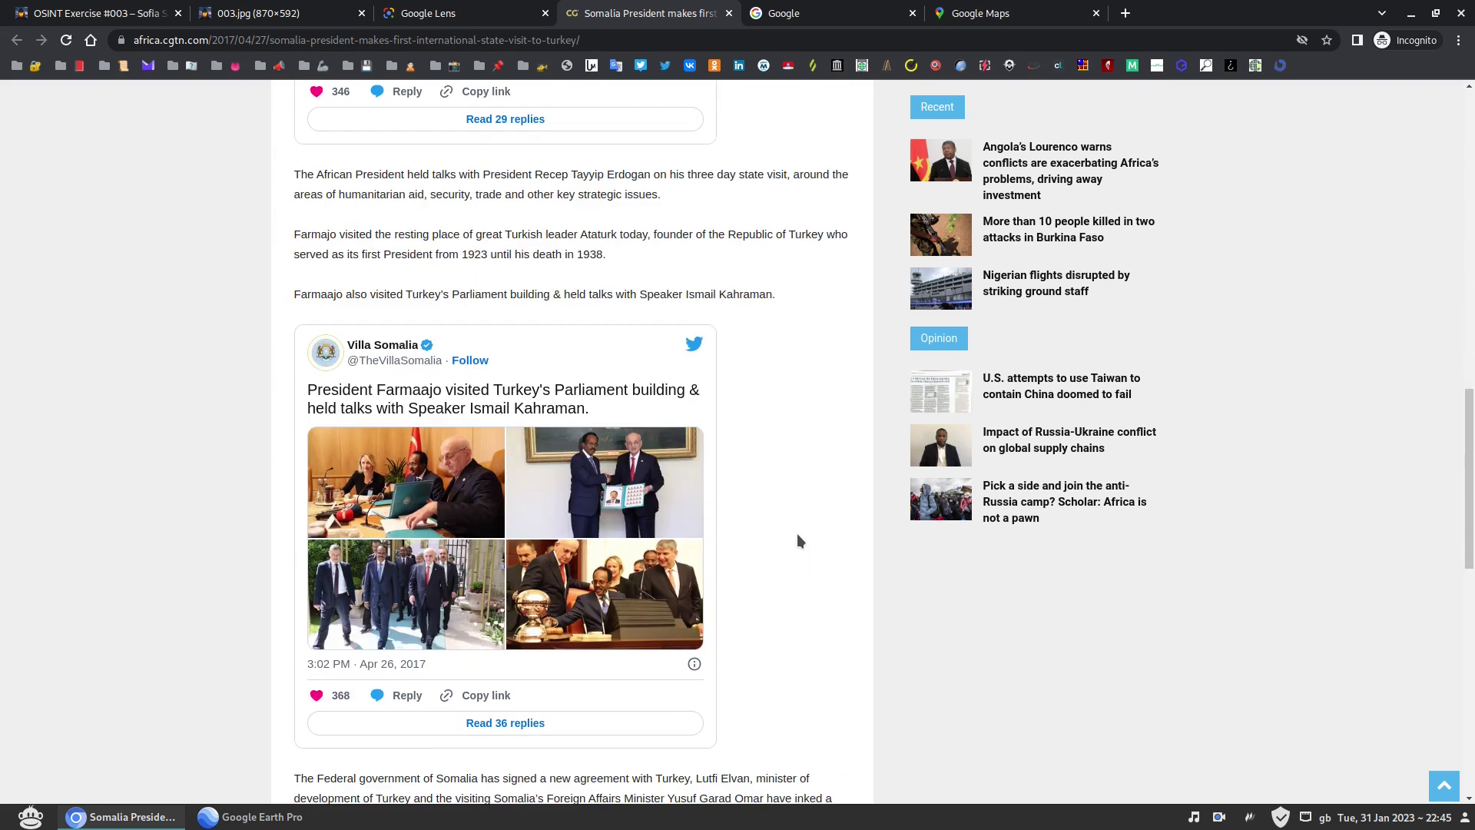
scroll(797, 534, down, 3)
scroll(797, 534, up, 2)
scroll(797, 534, up, 4)
scroll(797, 533, up, 2)
scroll(796, 534, up, 3)
scroll(797, 537, up, 3)
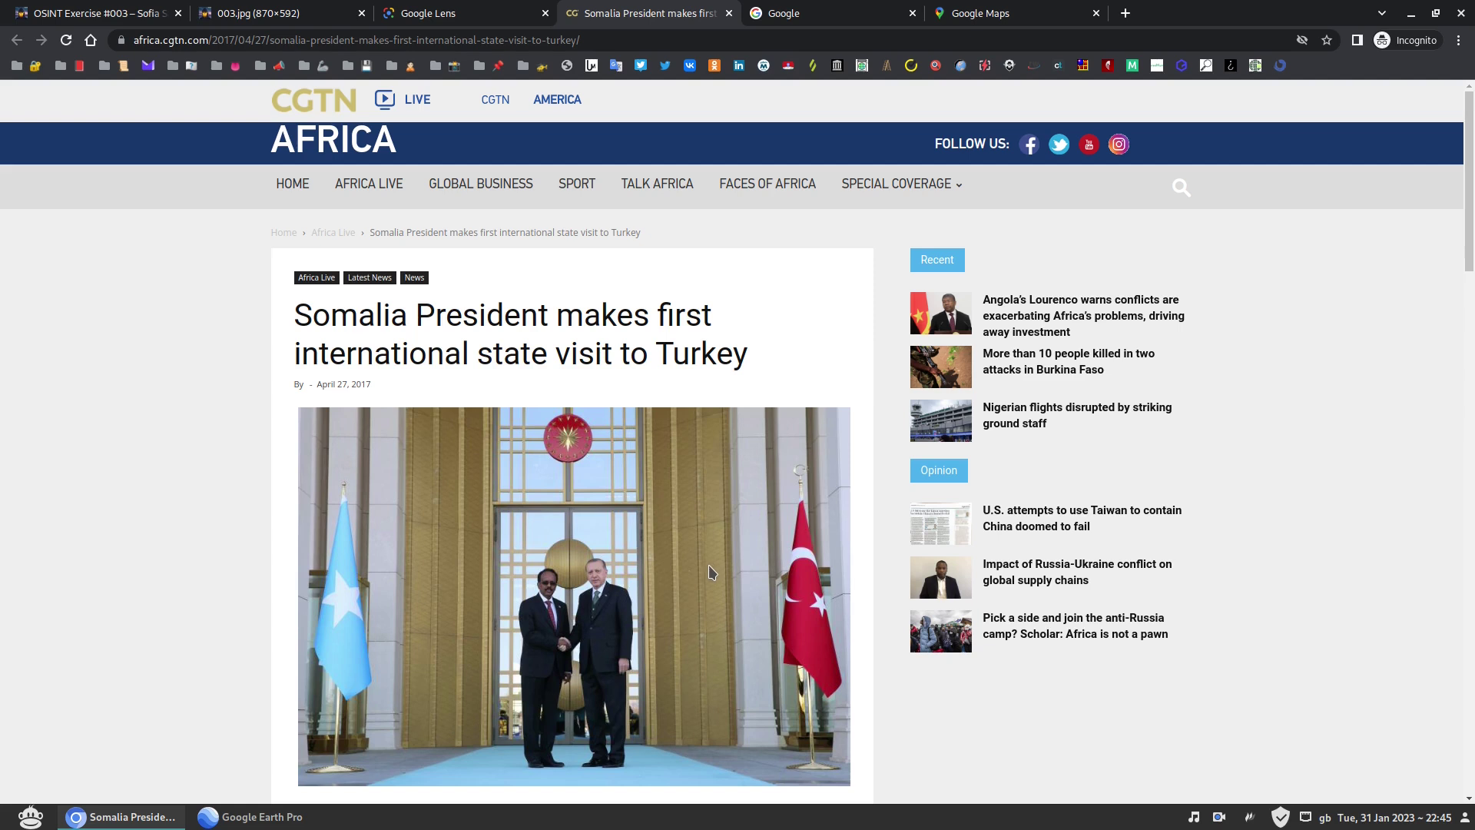
Step: Search Google for 'somalia turkey' and open the Tools 'Any time' menu
click(833, 14)
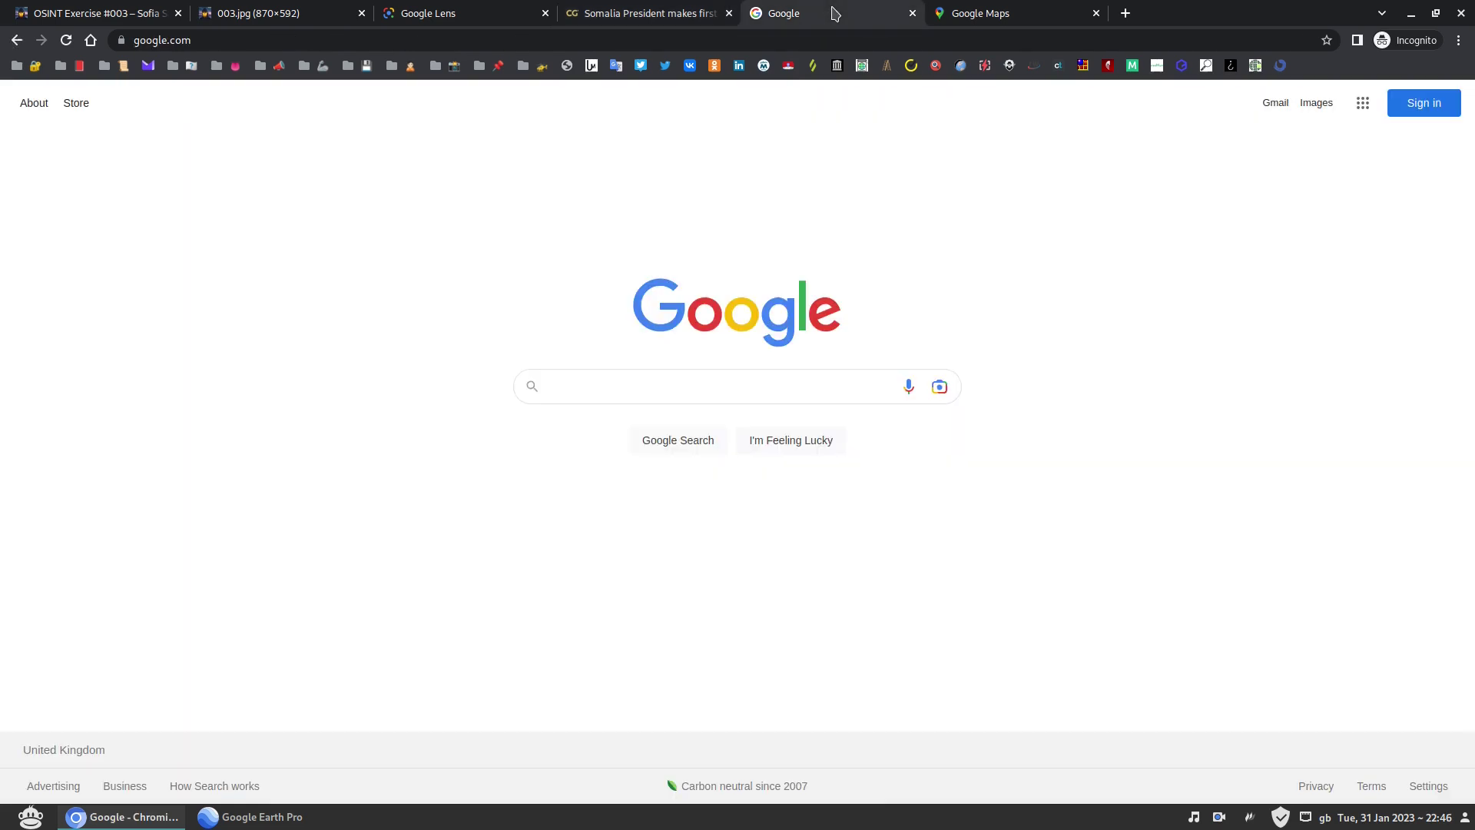
click(832, 375)
text(somalia turkey)
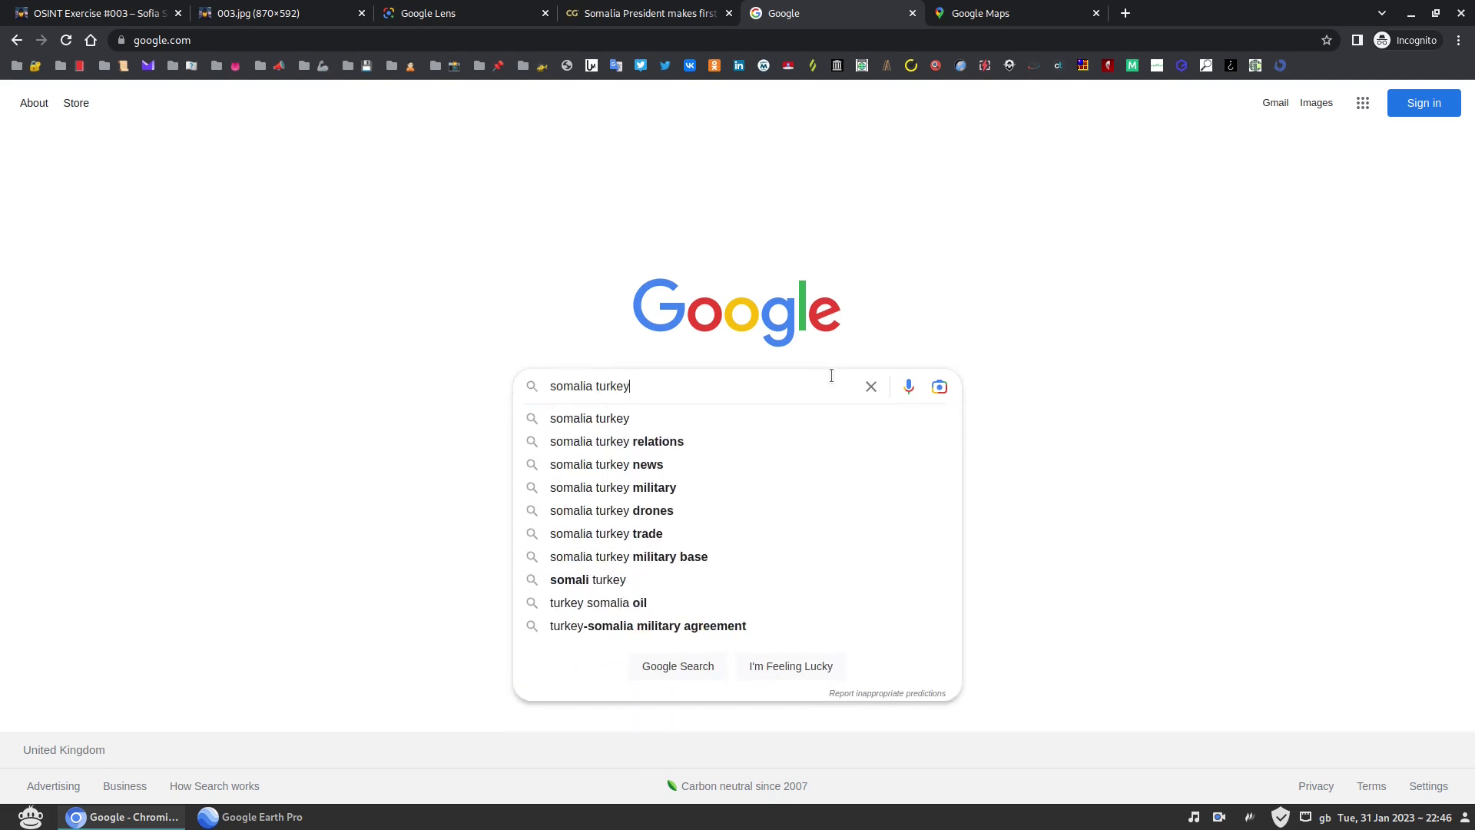
key(Return)
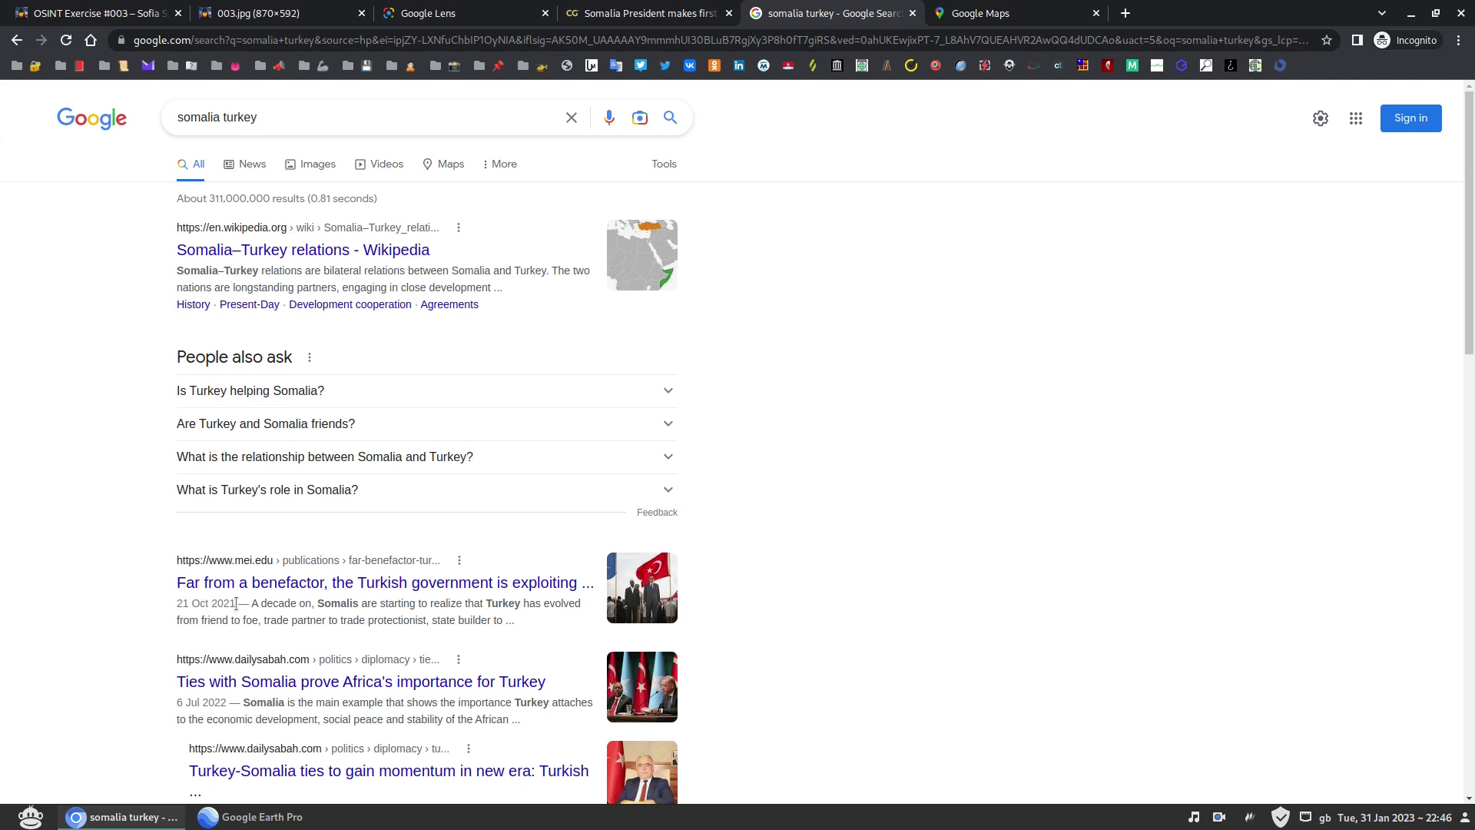
scroll(876, 634, down, 3)
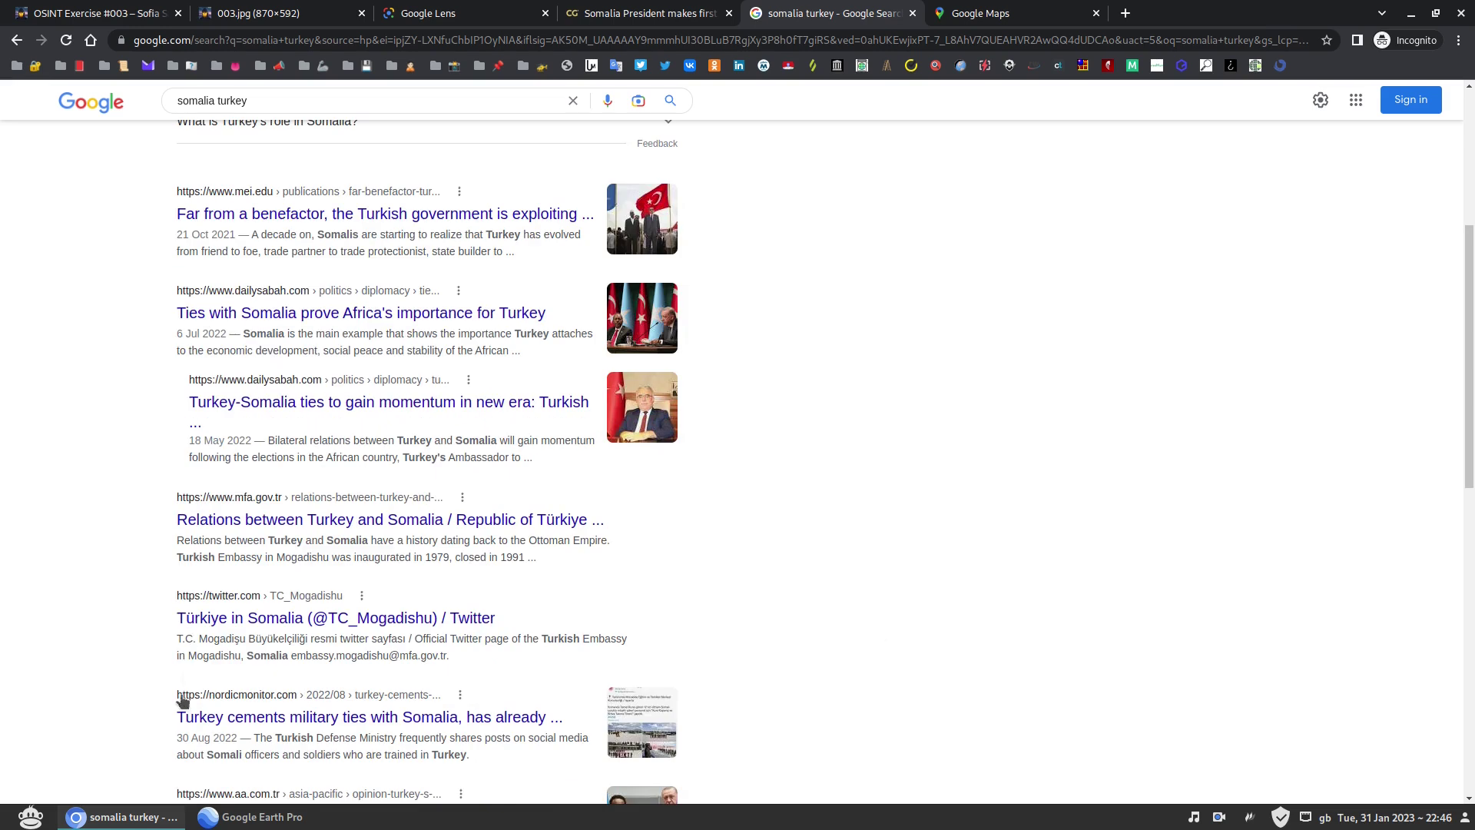
scroll(248, 703, up, 3)
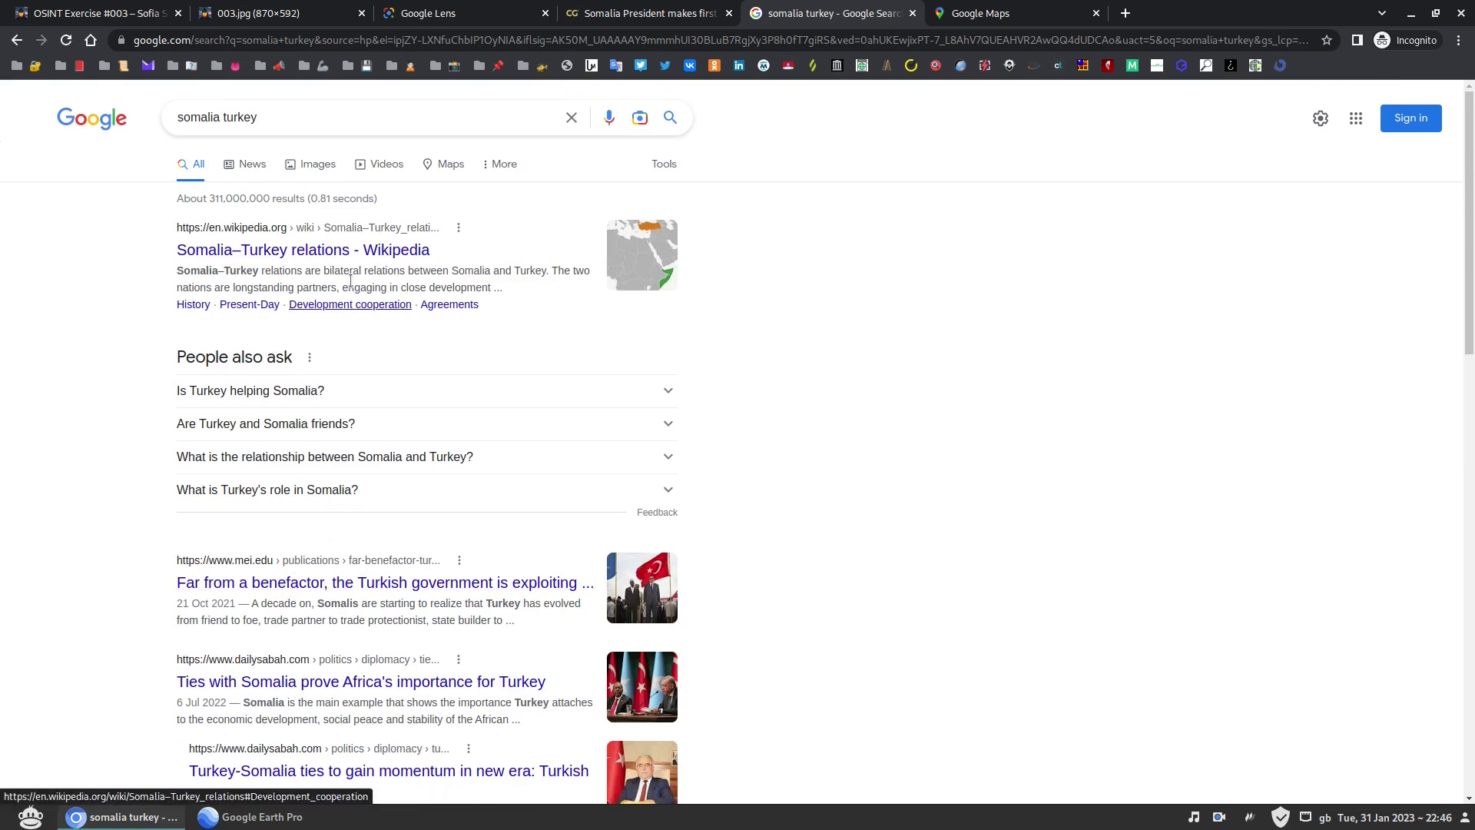
click(664, 165)
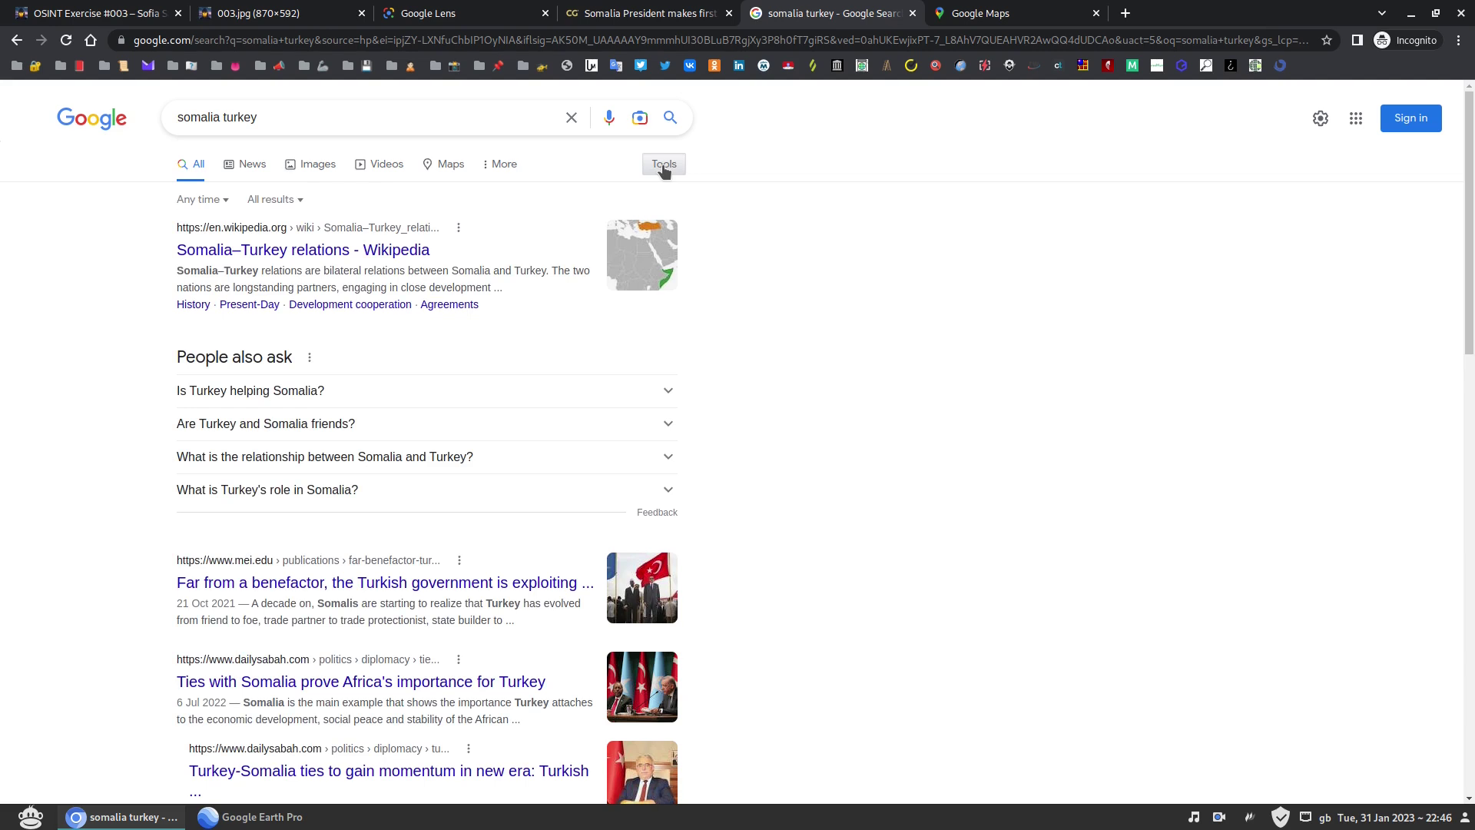
click(225, 203)
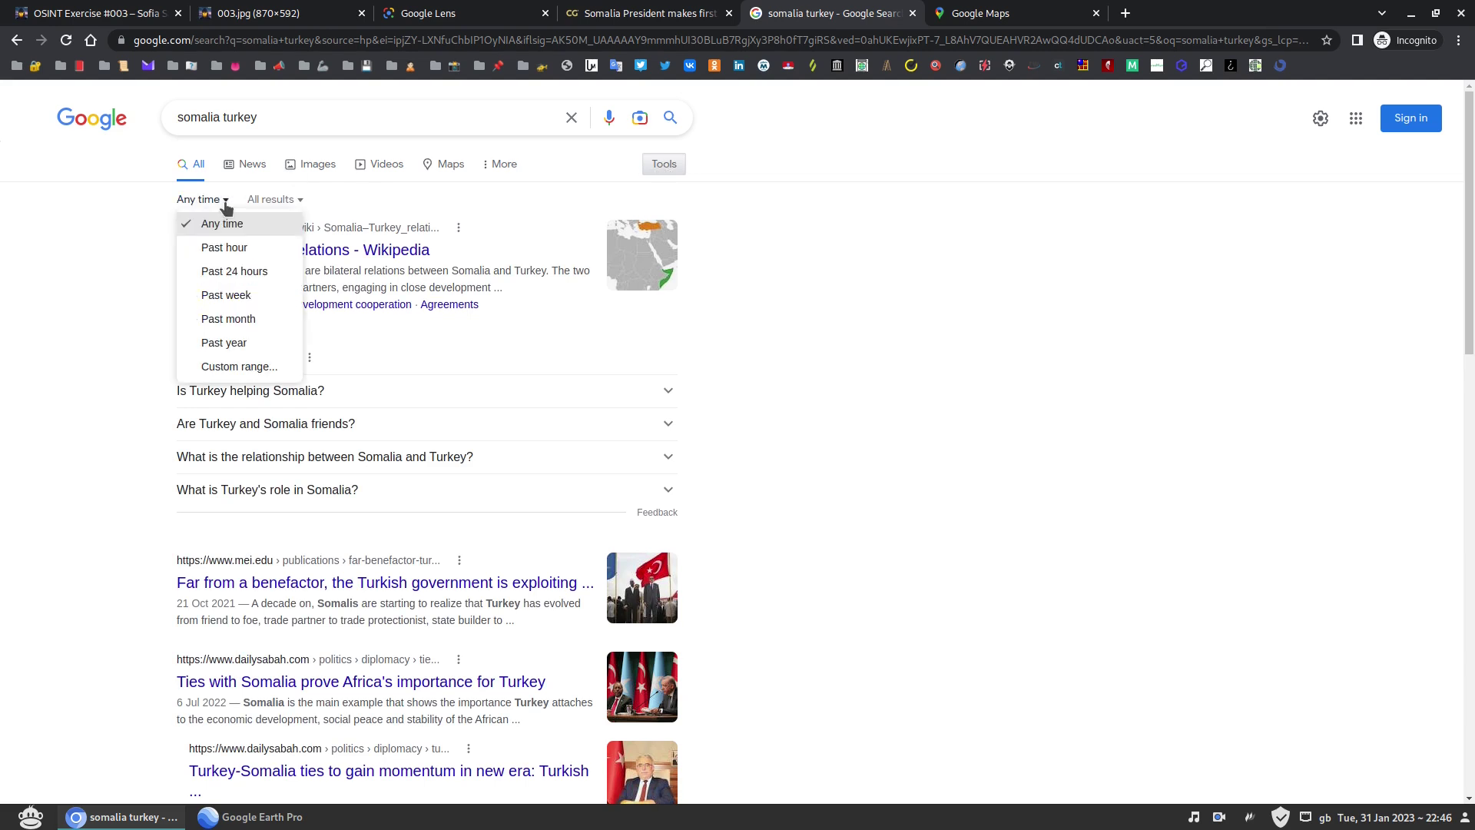
Step: Apply a custom date range from 4/1/2017 to 30 April 2017
click(237, 369)
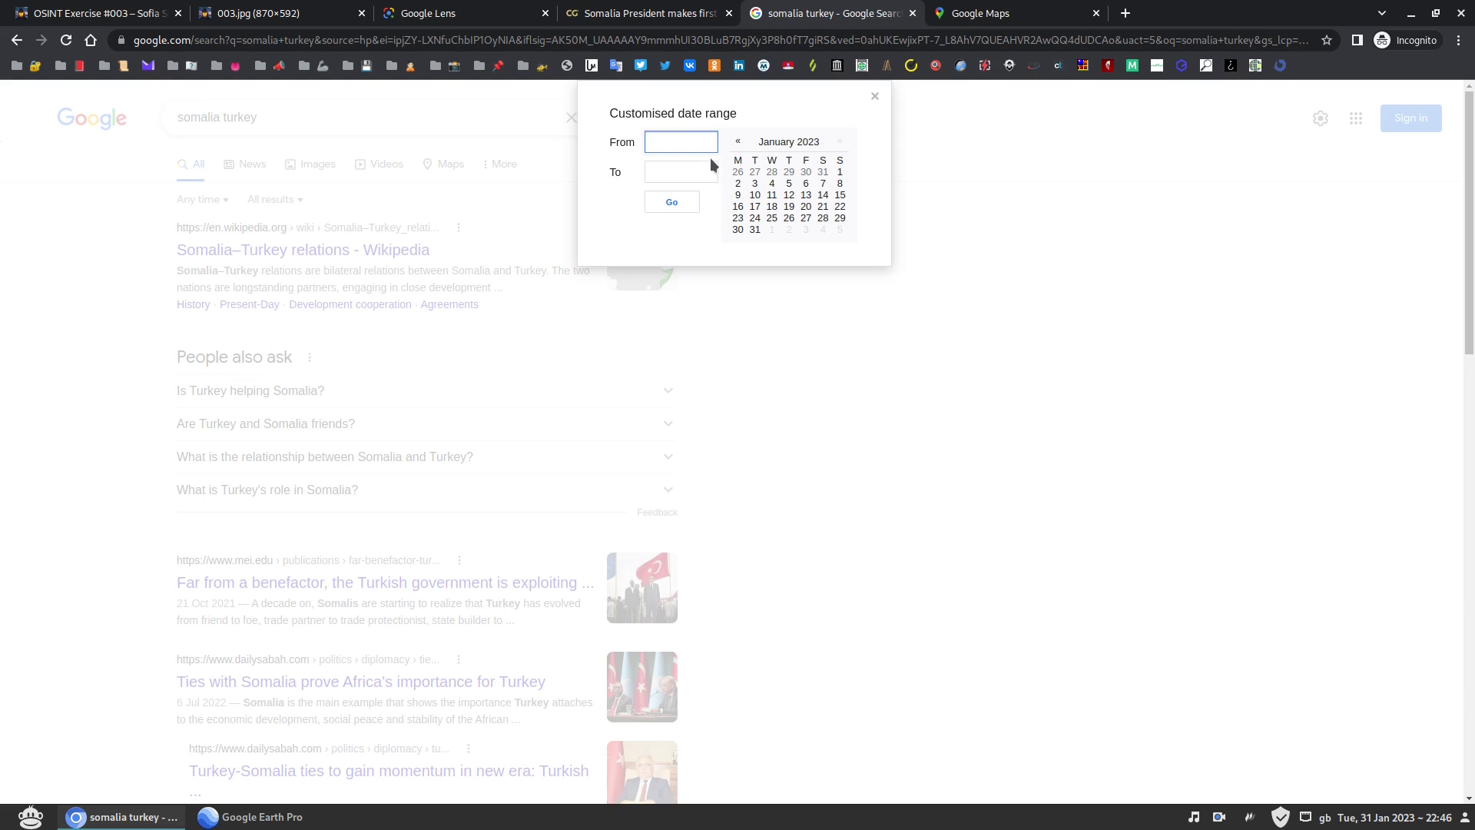
click(140, 11)
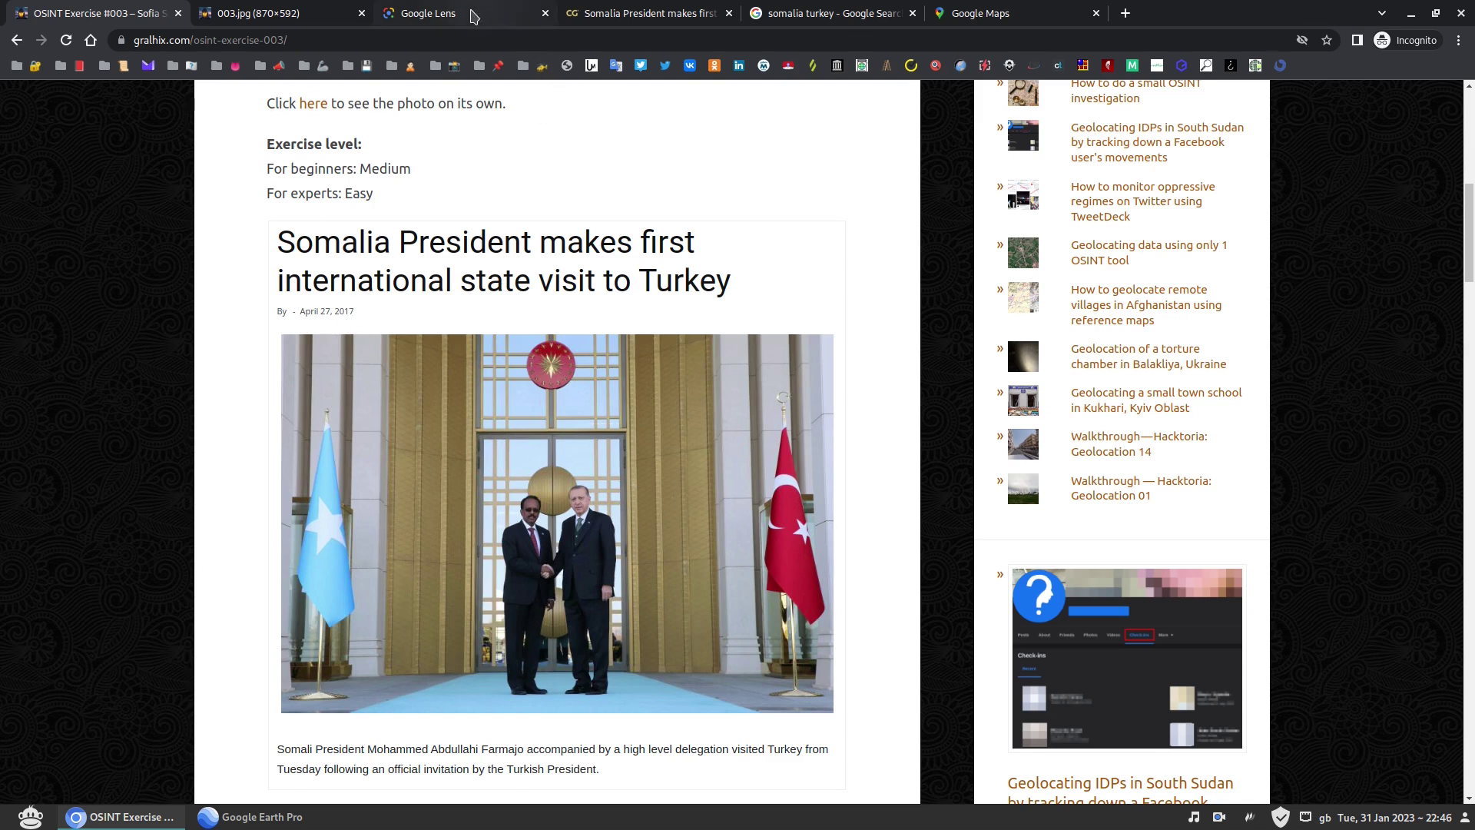
click(788, 14)
text(4/1/2)
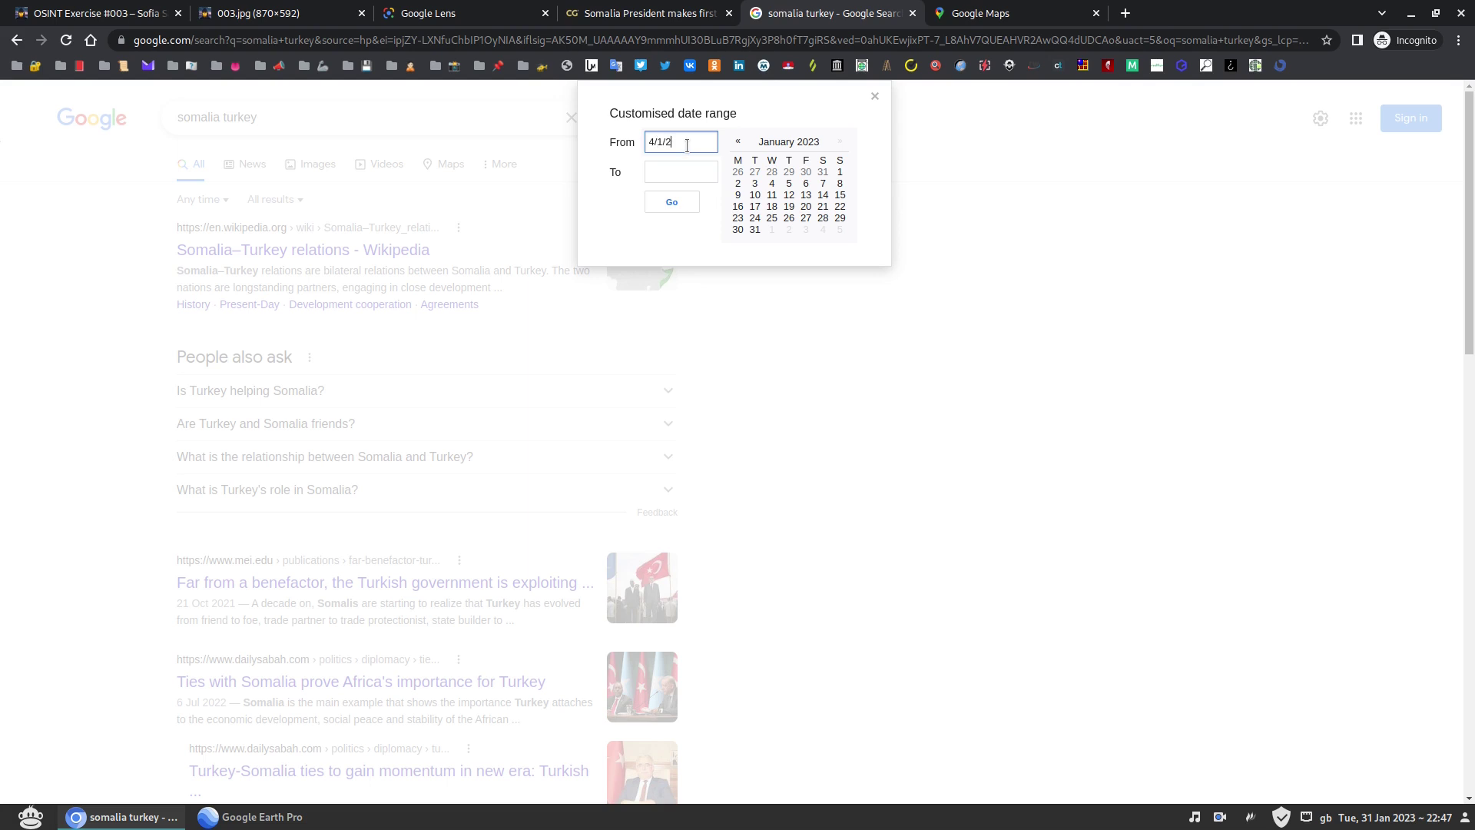
text(017)
click(703, 173)
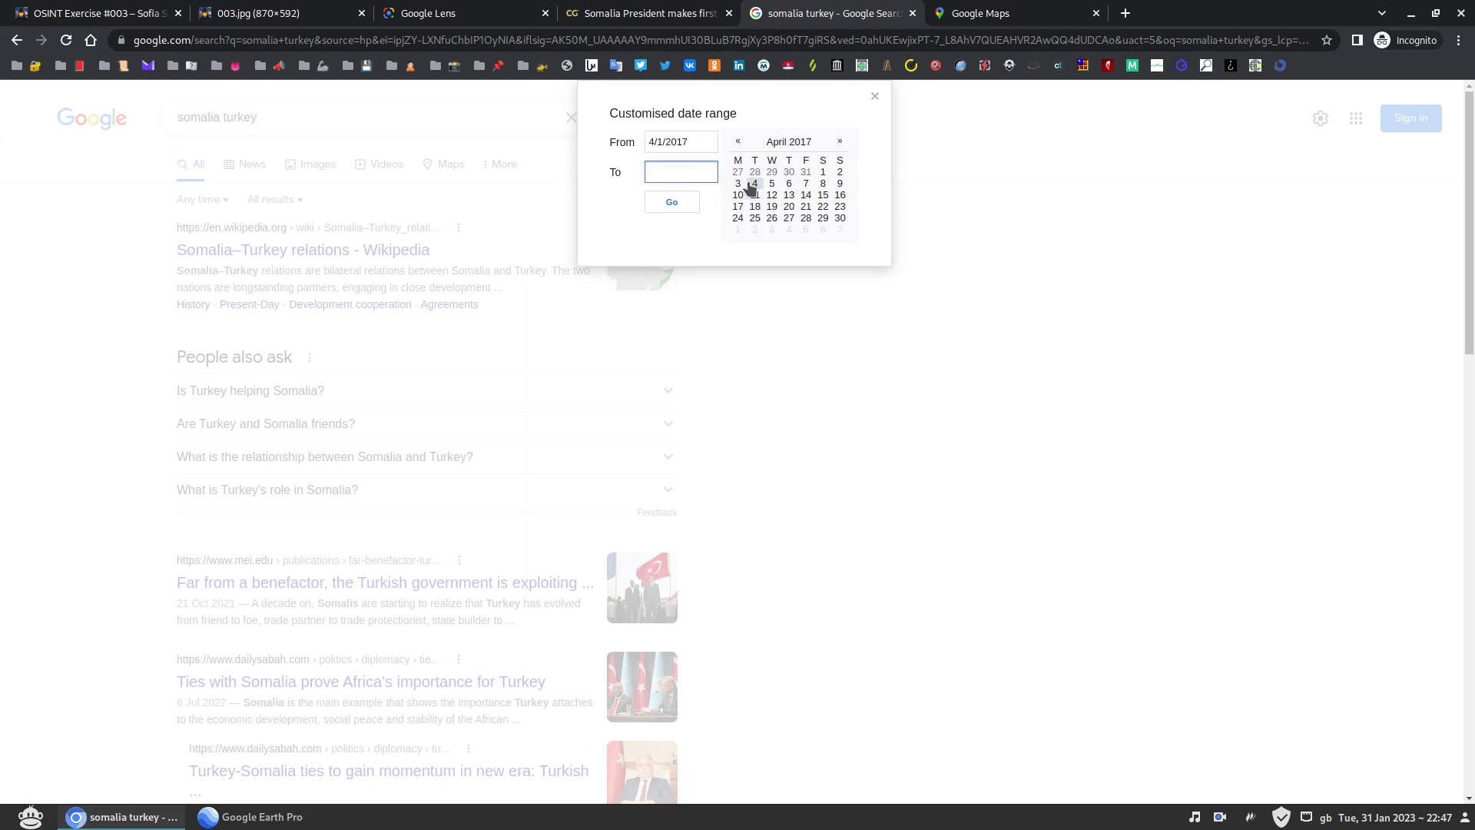
click(840, 220)
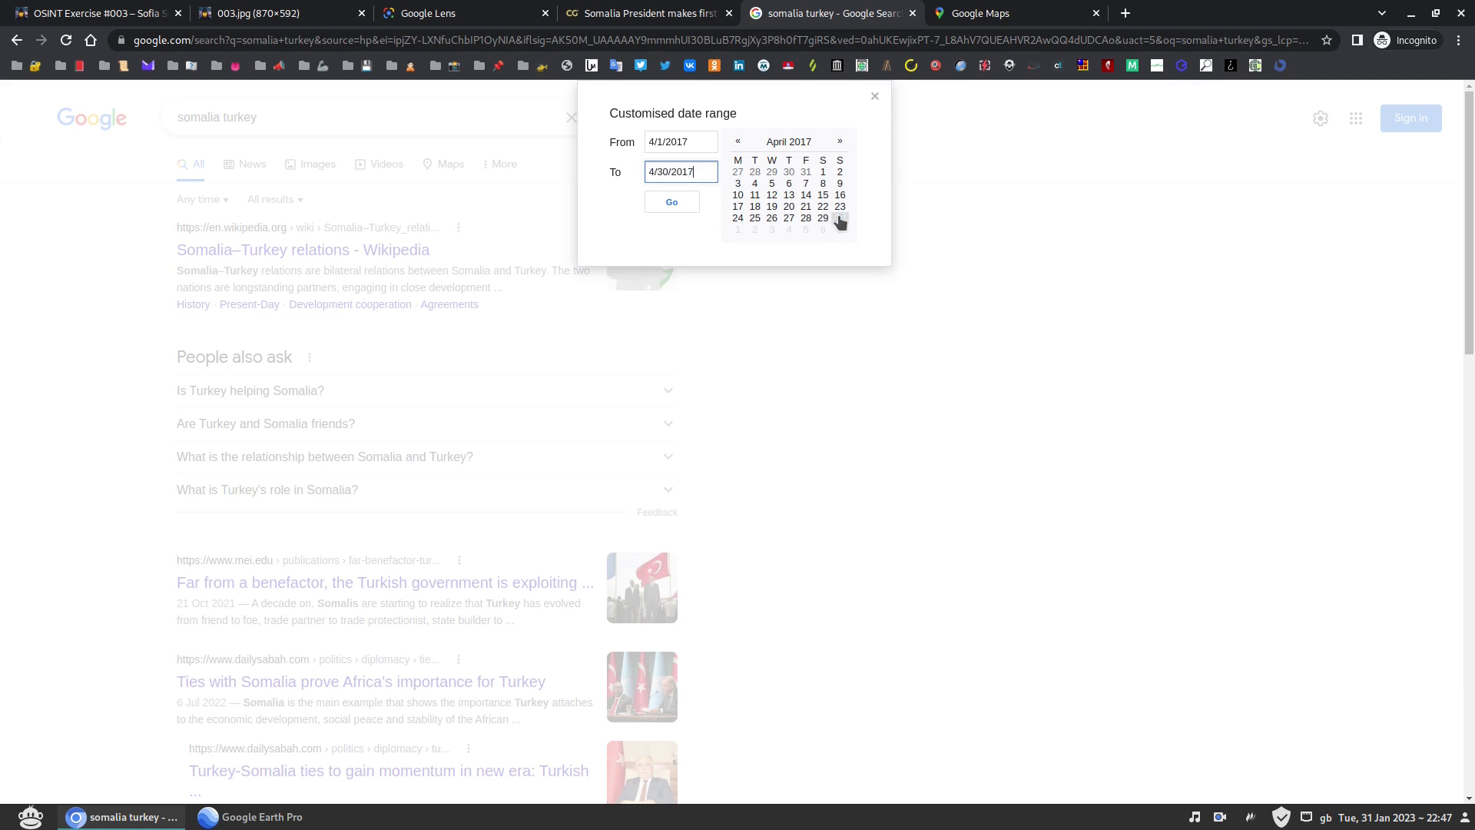
click(673, 204)
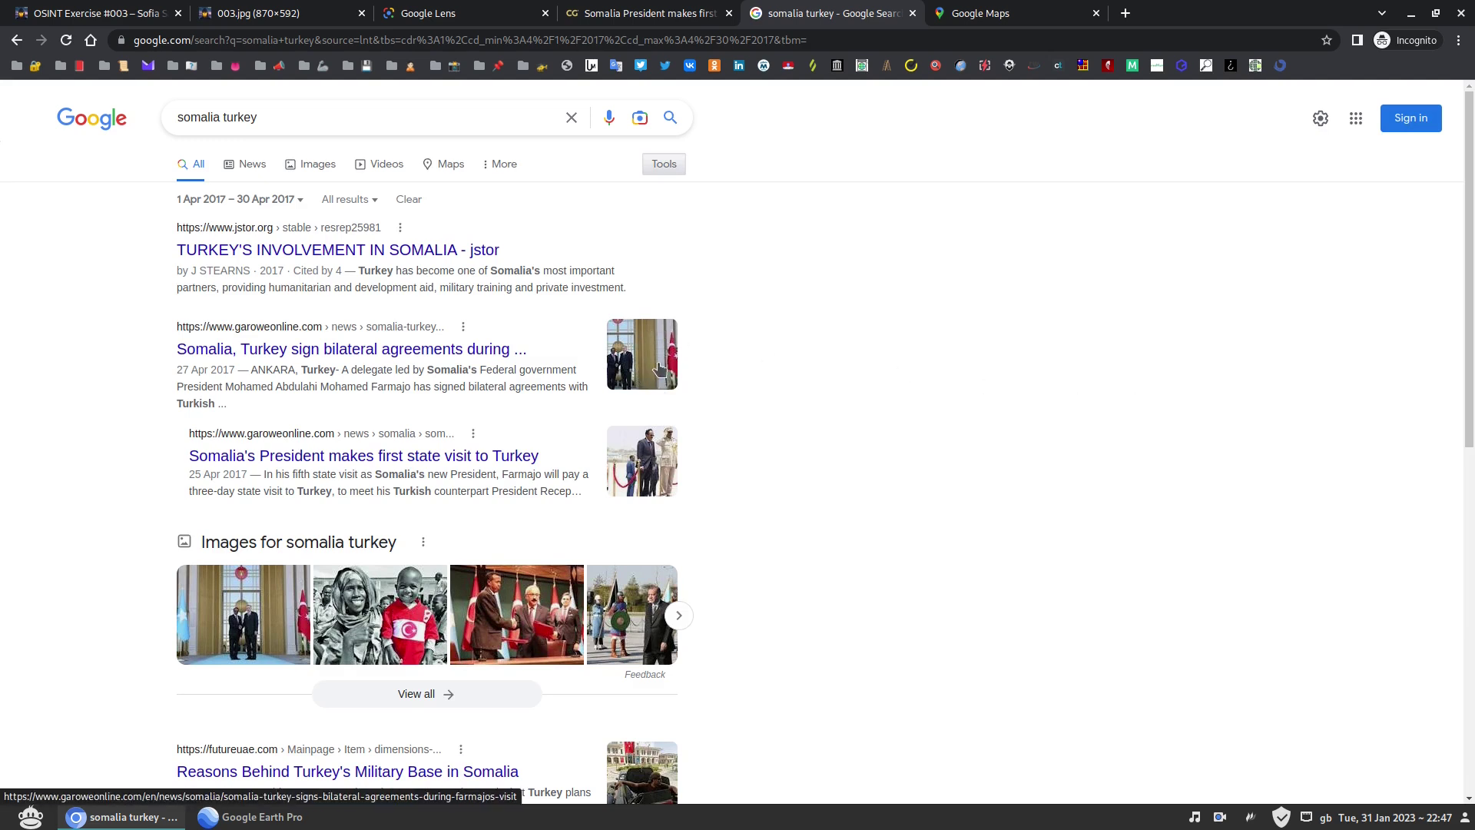
Step: Open the Garowe Online result on Somalia–Turkey bilateral agreements and read it
click(456, 359)
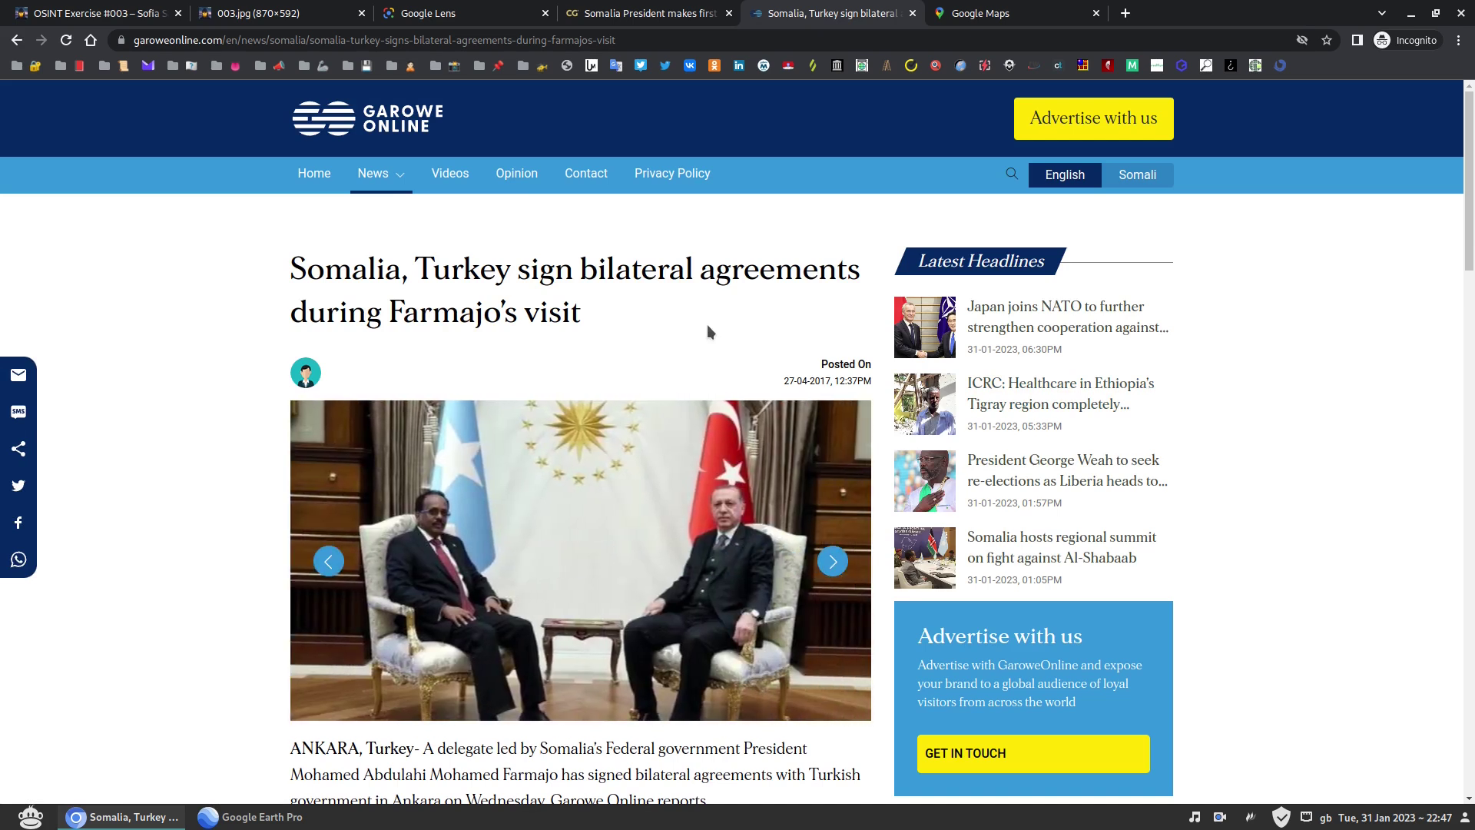
scroll(707, 323, down, 5)
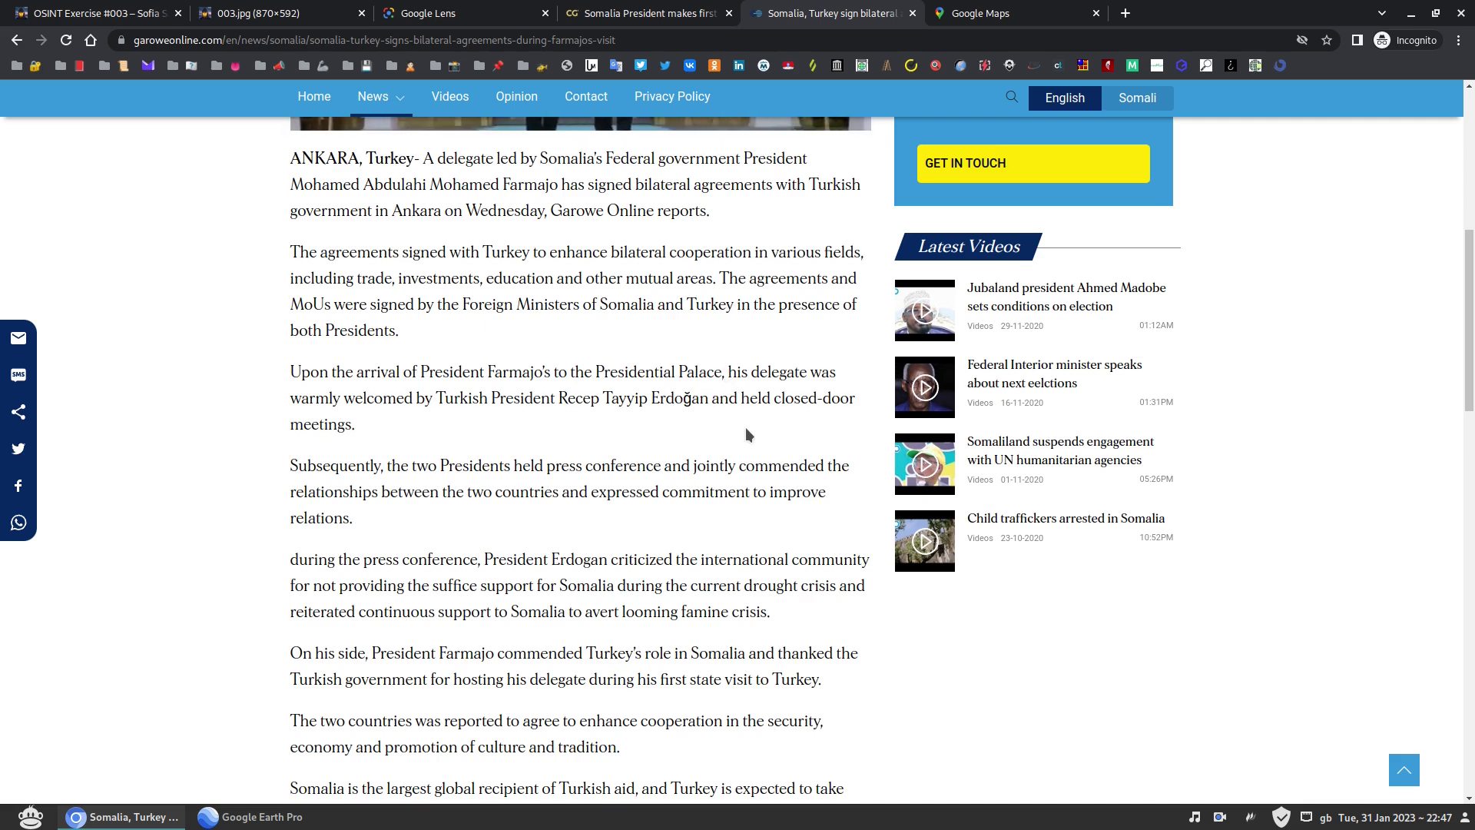
Step: Search Maps for 'turkey presidential palace', select the Ankara Presidency, and view its photos
click(978, 14)
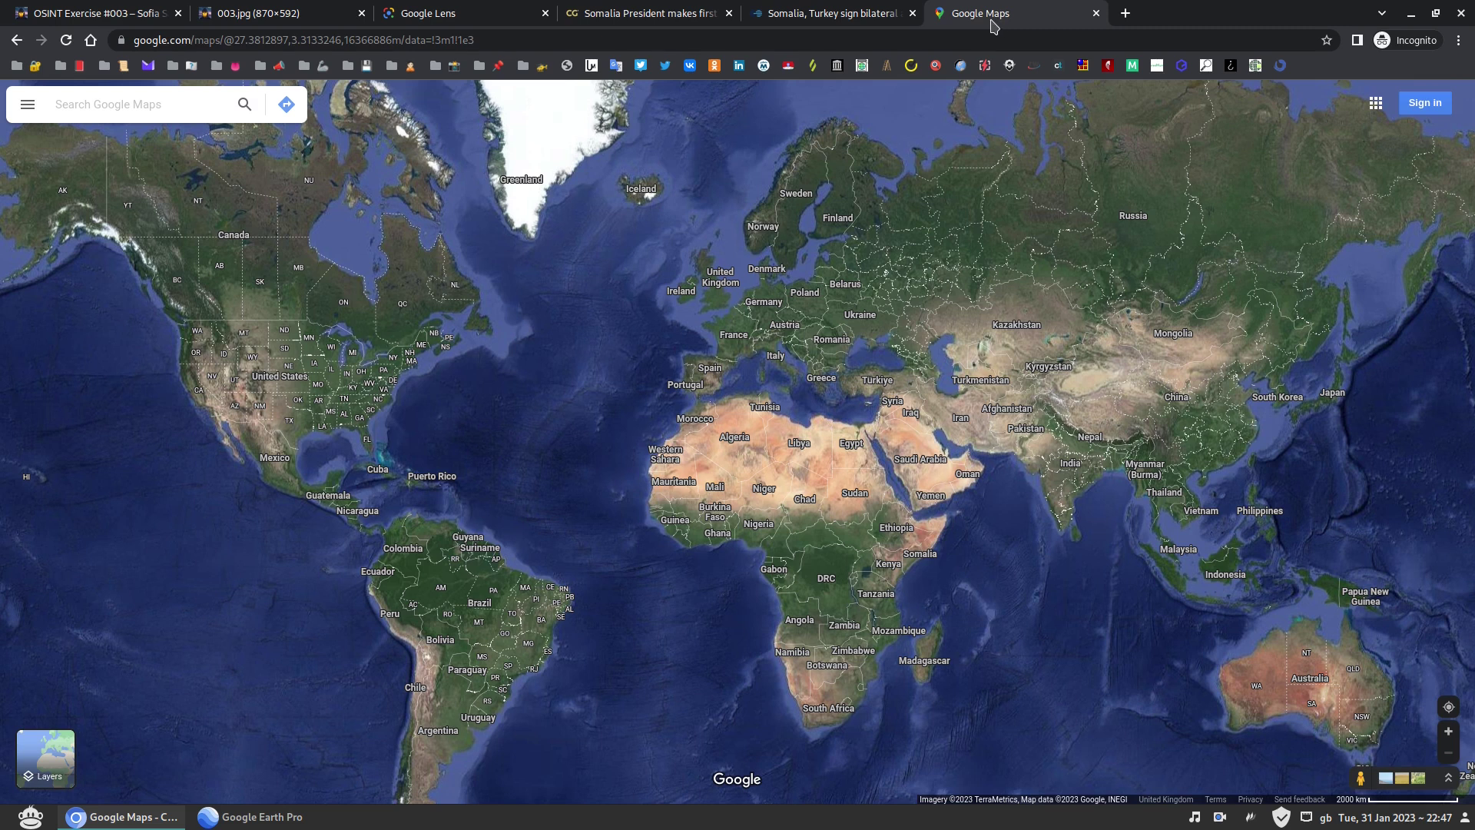
click(191, 104)
text(t)
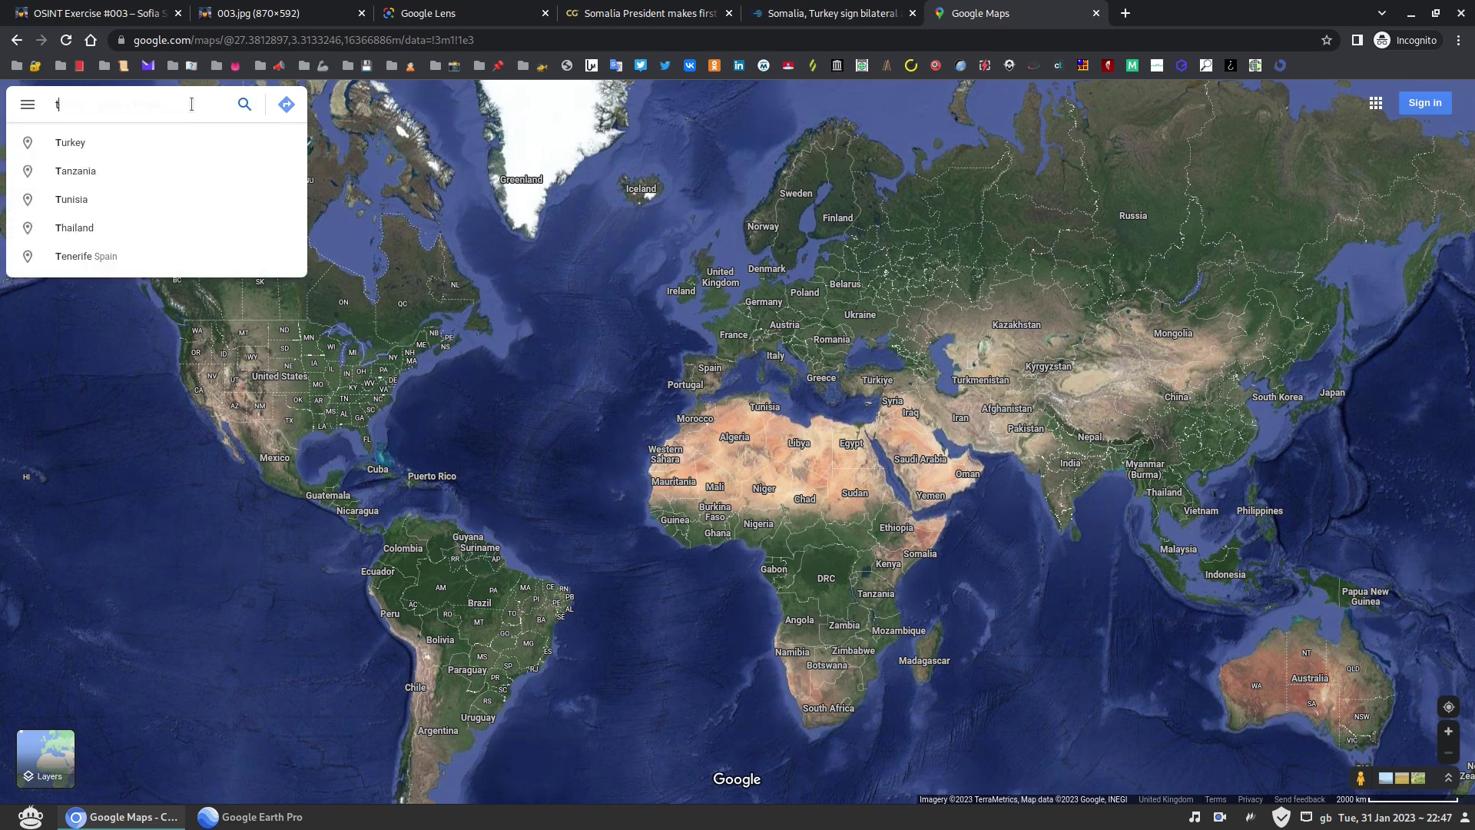
text(urkey presidential)
click(150, 143)
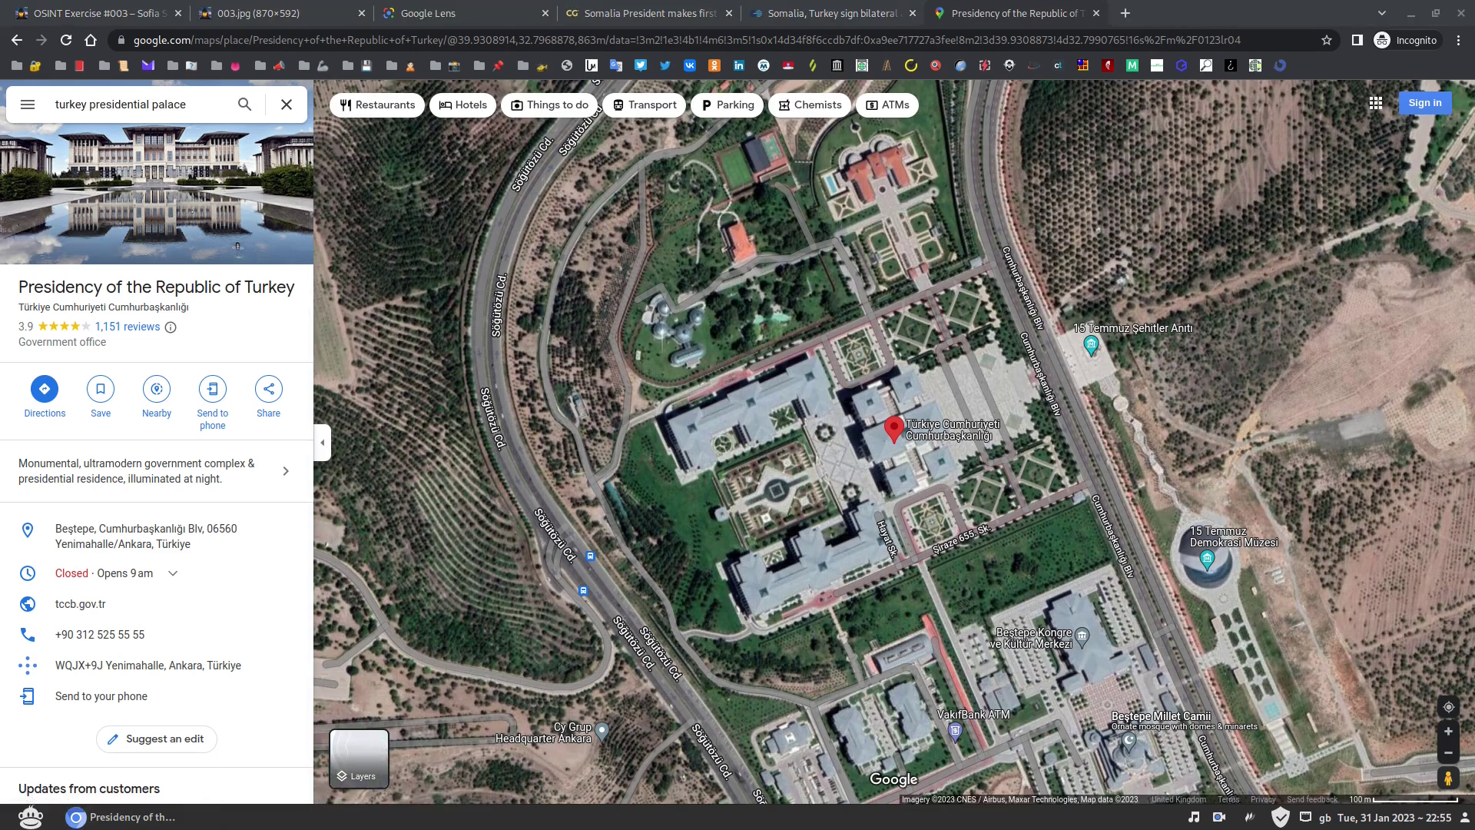
click(172, 183)
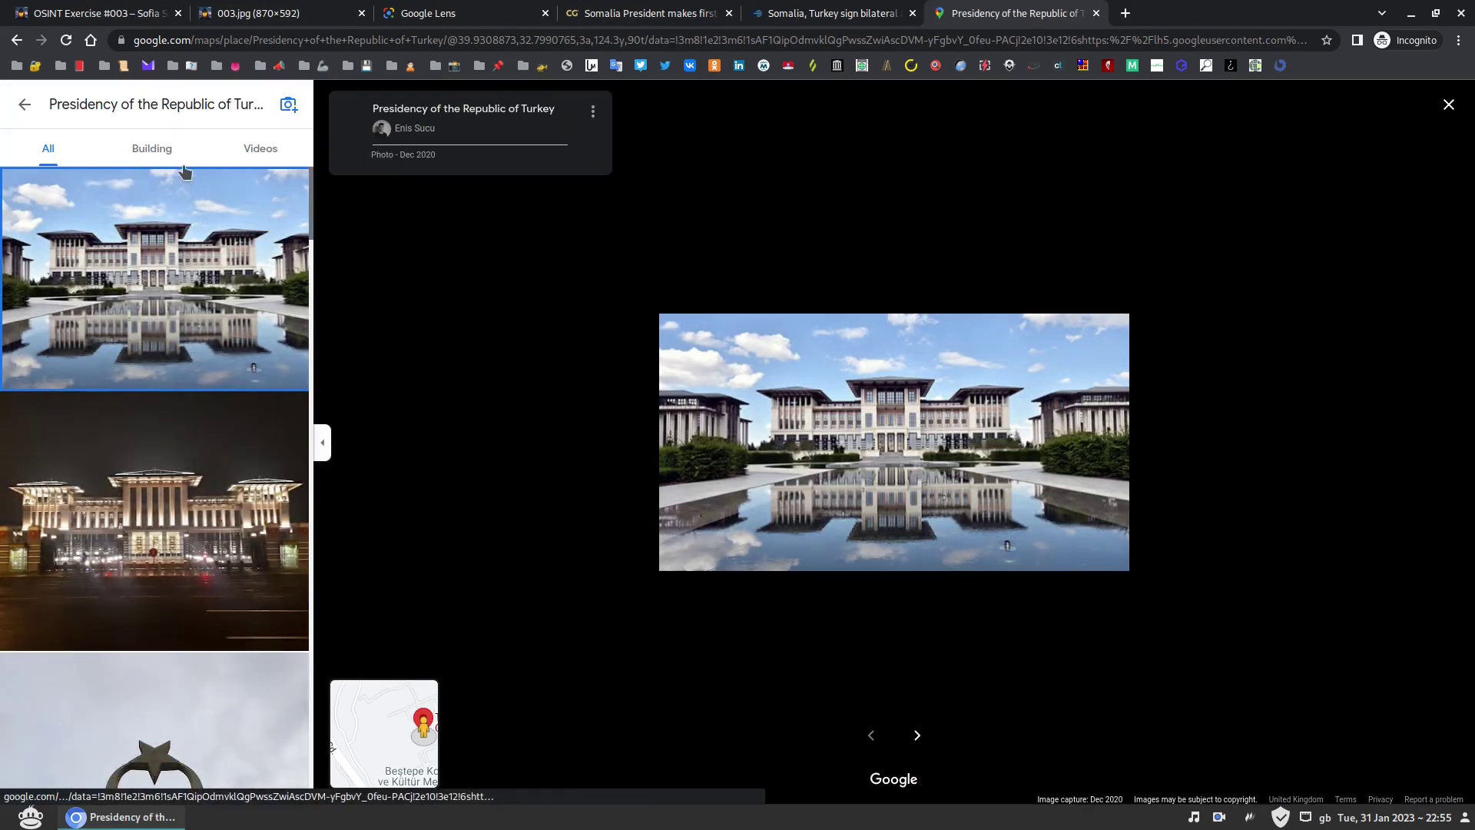
scroll(188, 521, down, 5)
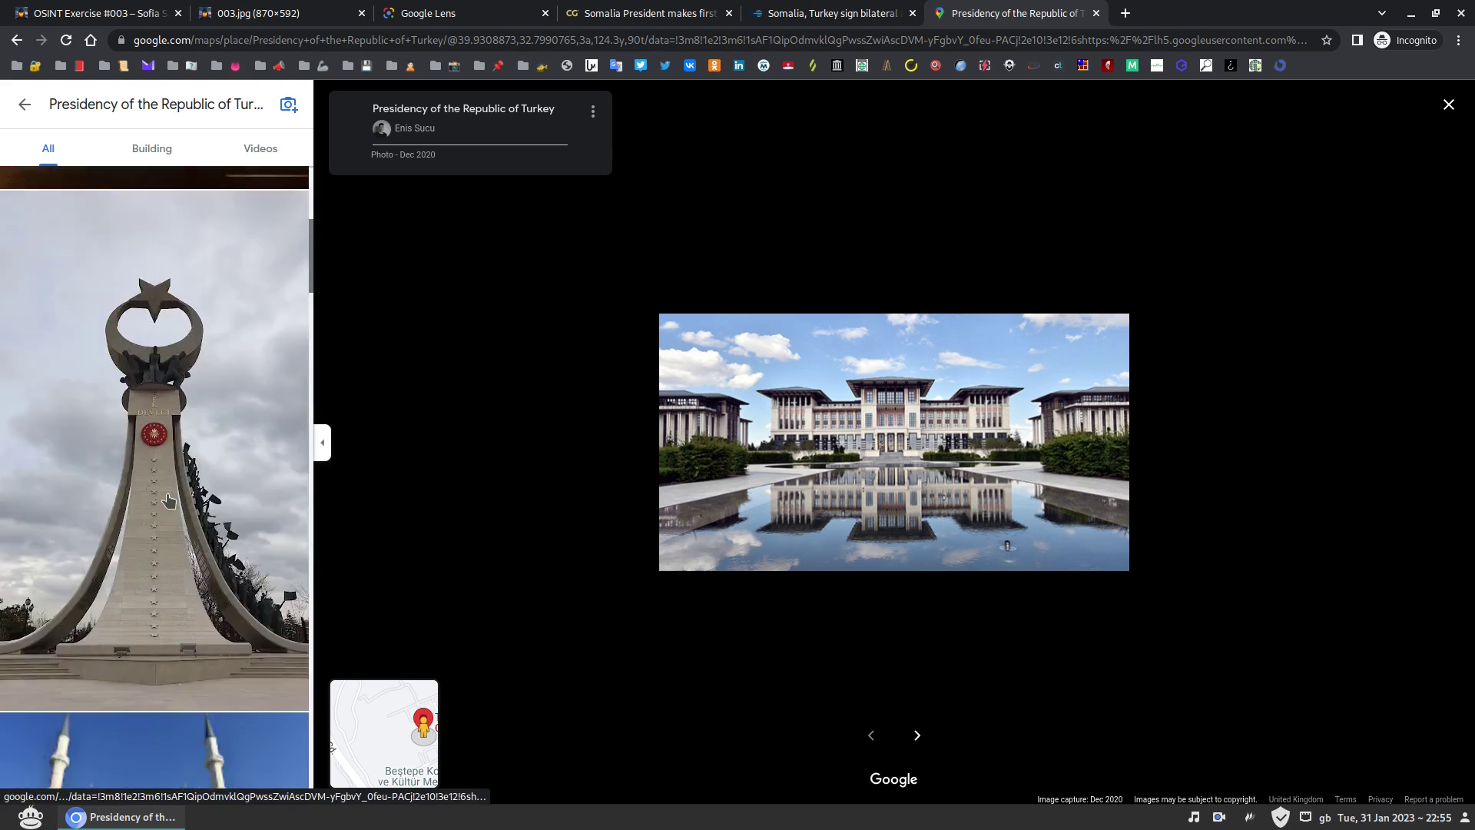
scroll(185, 517, down, 5)
scroll(173, 508, down, 5)
scroll(167, 501, down, 5)
scroll(103, 369, up, 10)
Step: Close the Maps photos, then Google 'turkey presidential palace' in a new tab and show images
click(22, 106)
click(154, 103)
click(1125, 13)
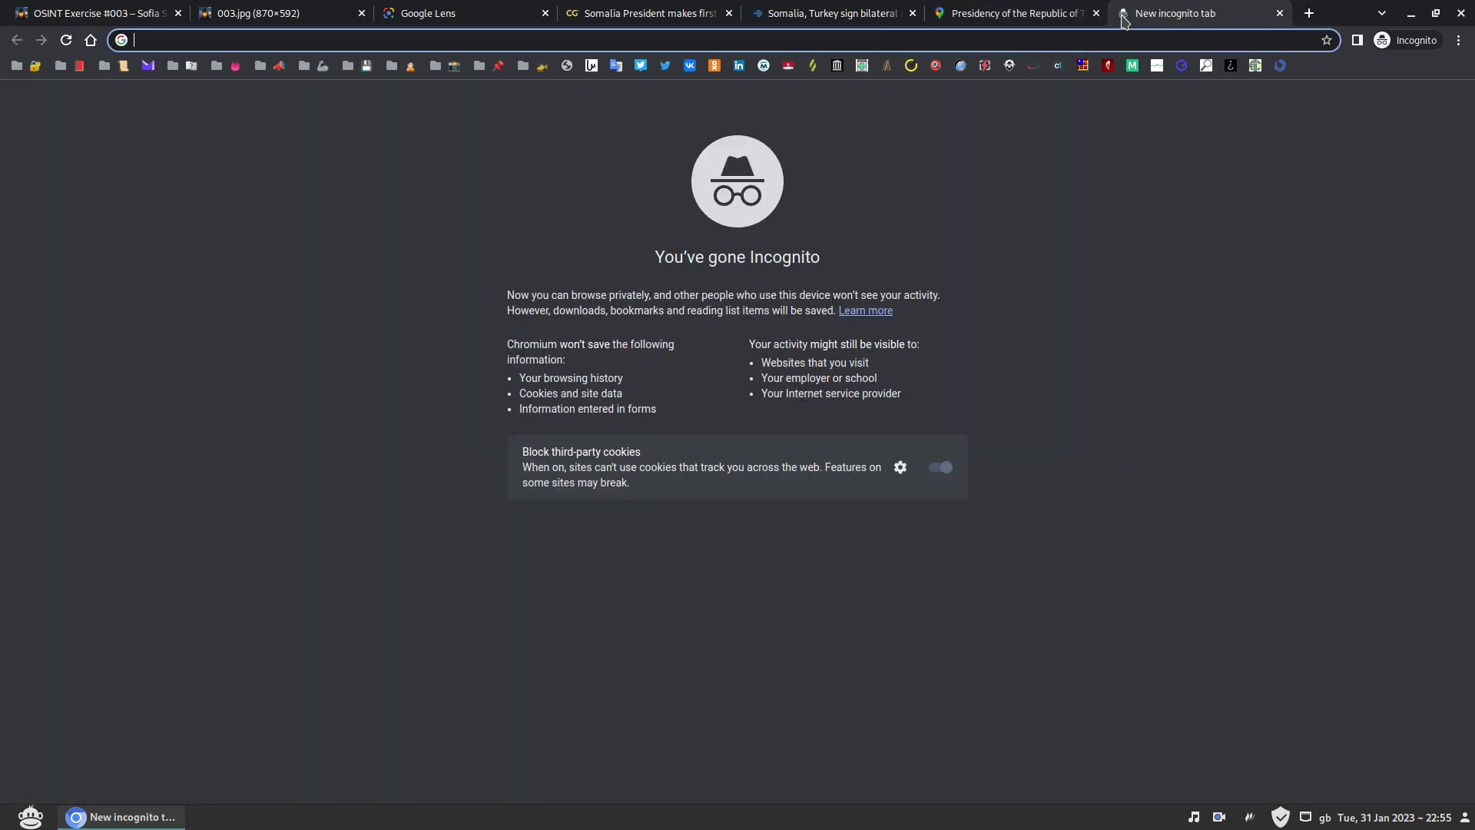
text(go)
key(Return)
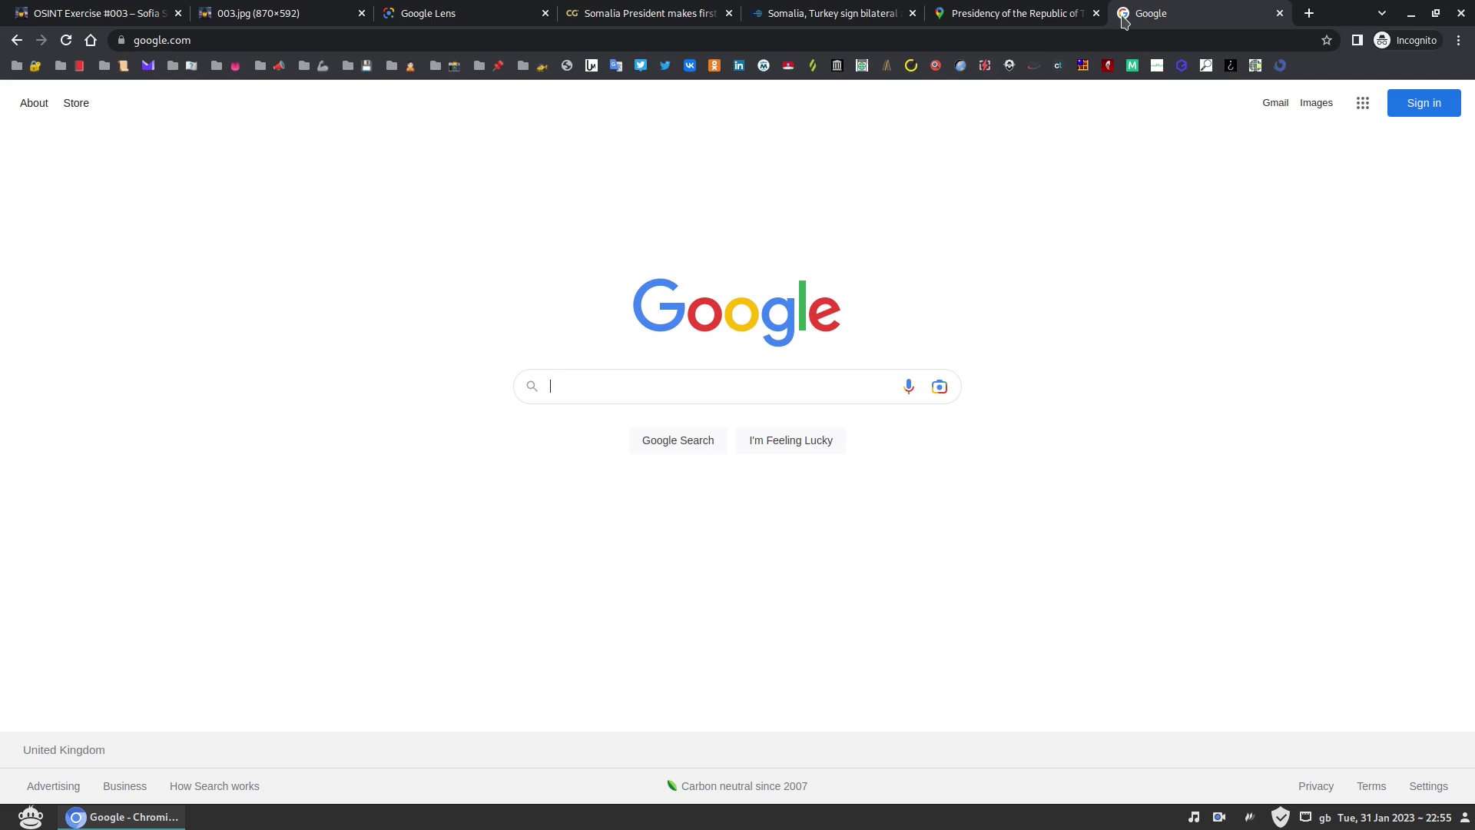
text(turkey presidential palace)
key(Return)
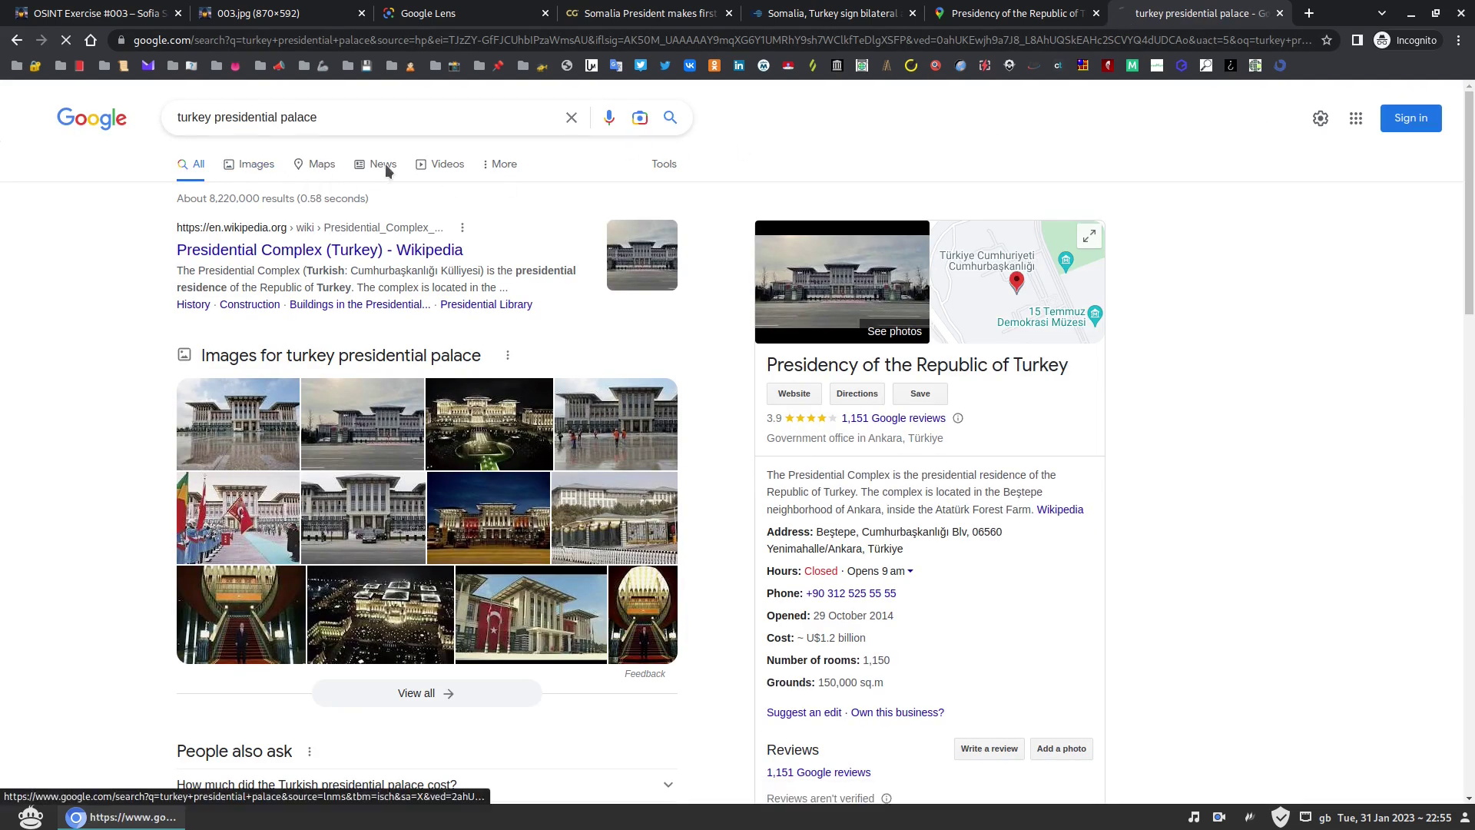
click(250, 167)
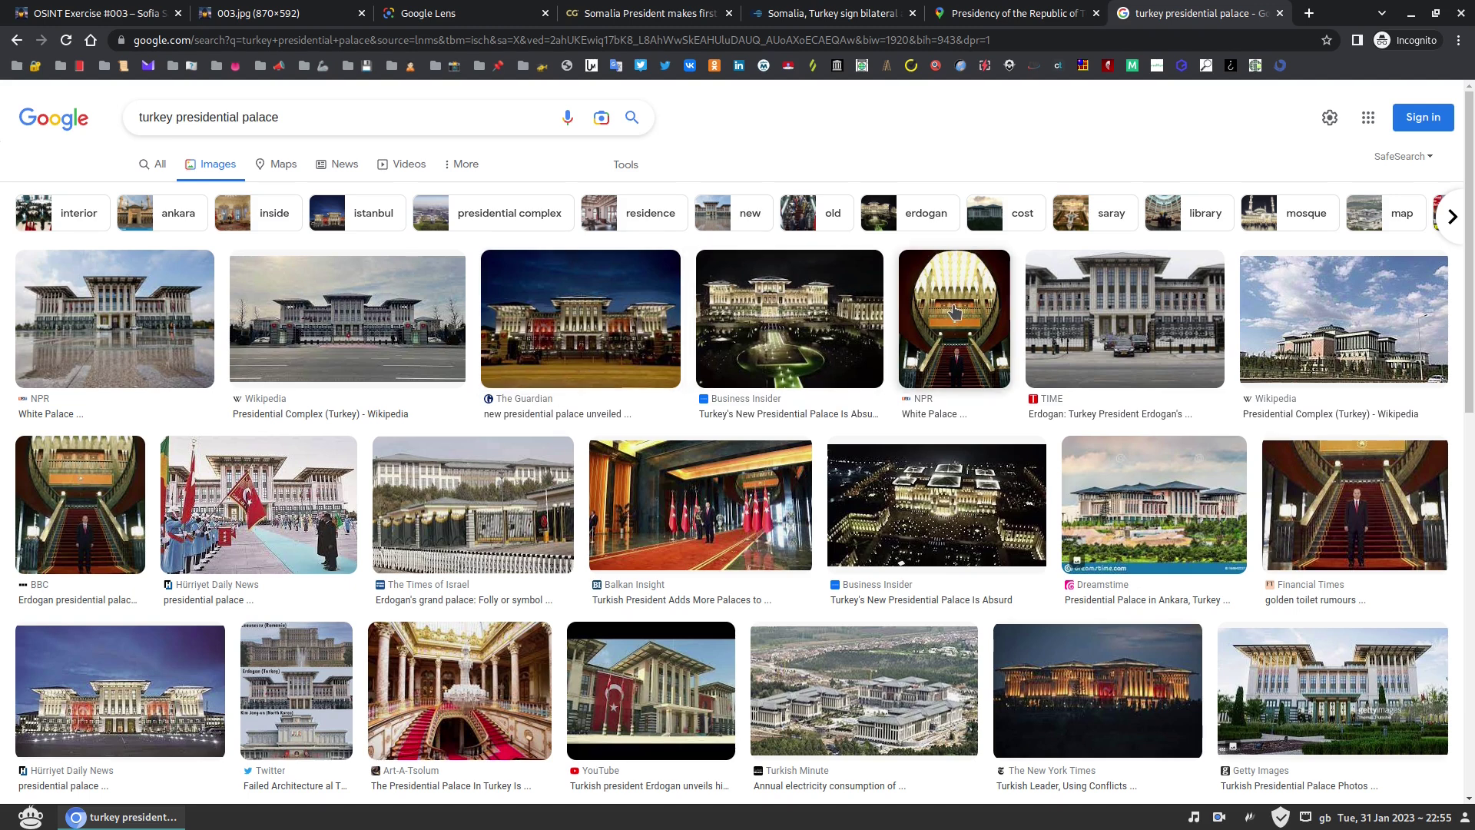
scroll(922, 531, down, 5)
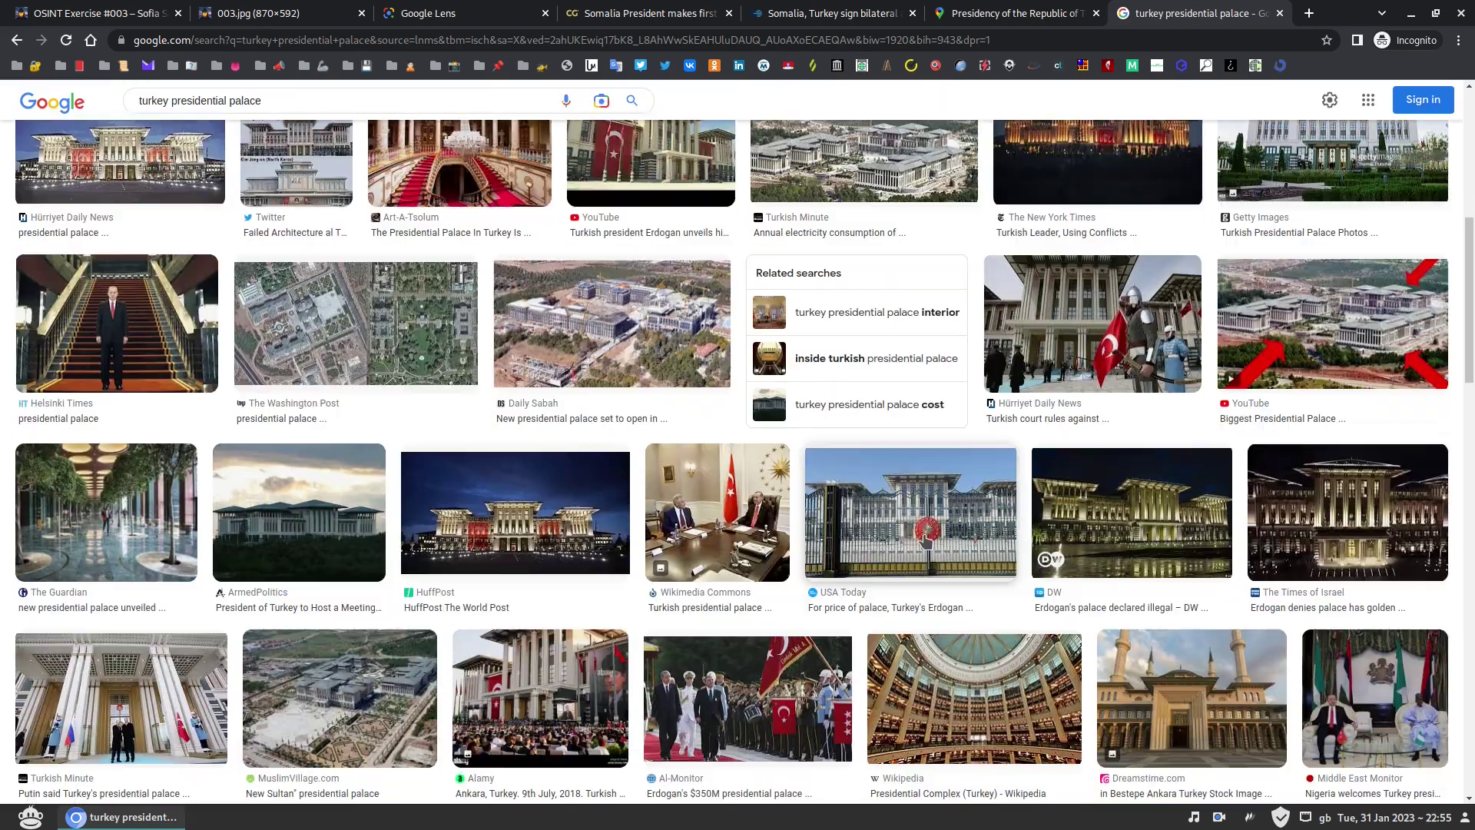
scroll(928, 530, down, 3)
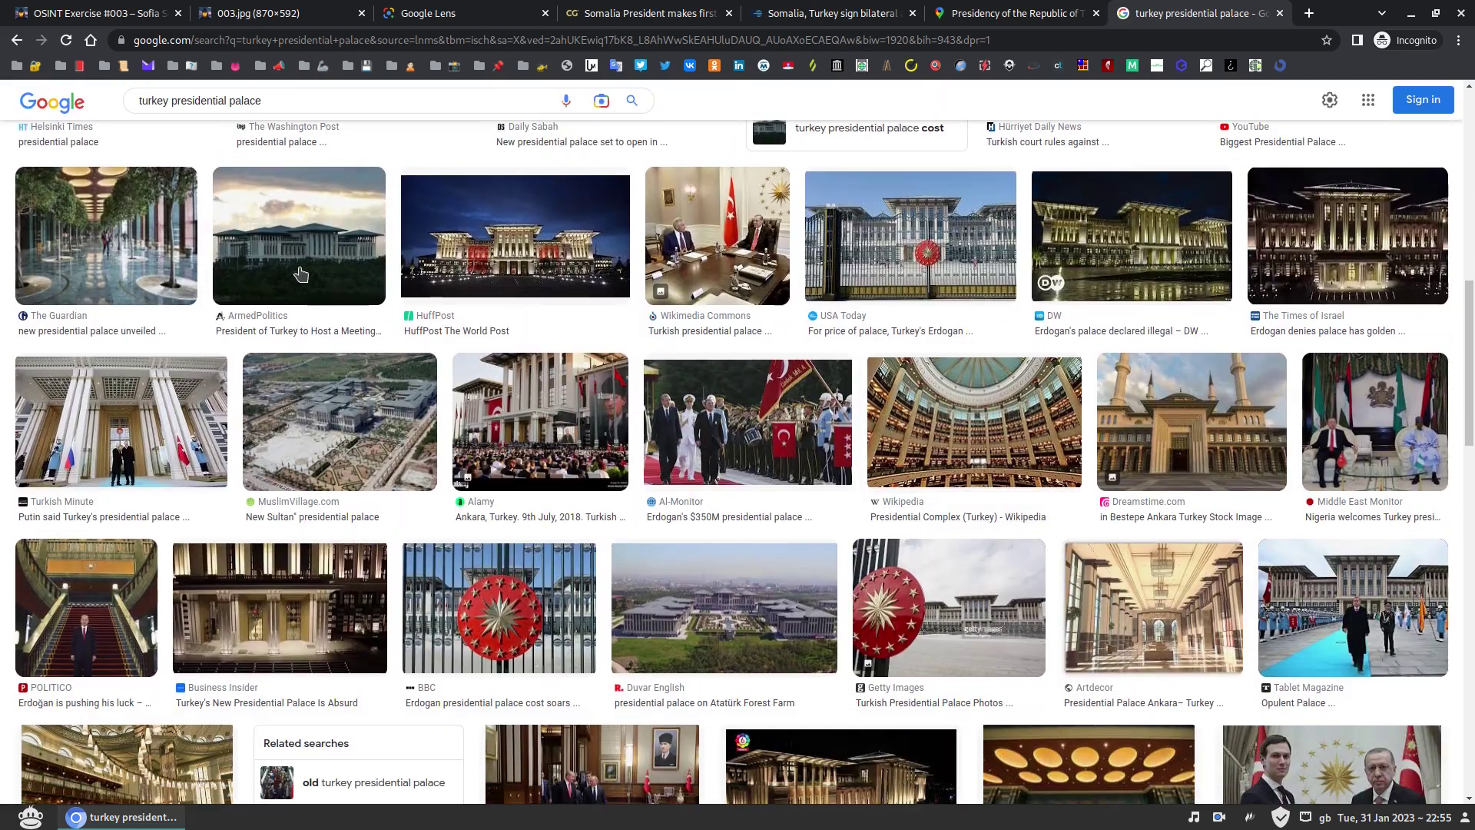
Step: Search images for 'turkey presidential palace door' and preview entrance photos, ending on the Kazakh-flag handshake
click(275, 99)
text(door)
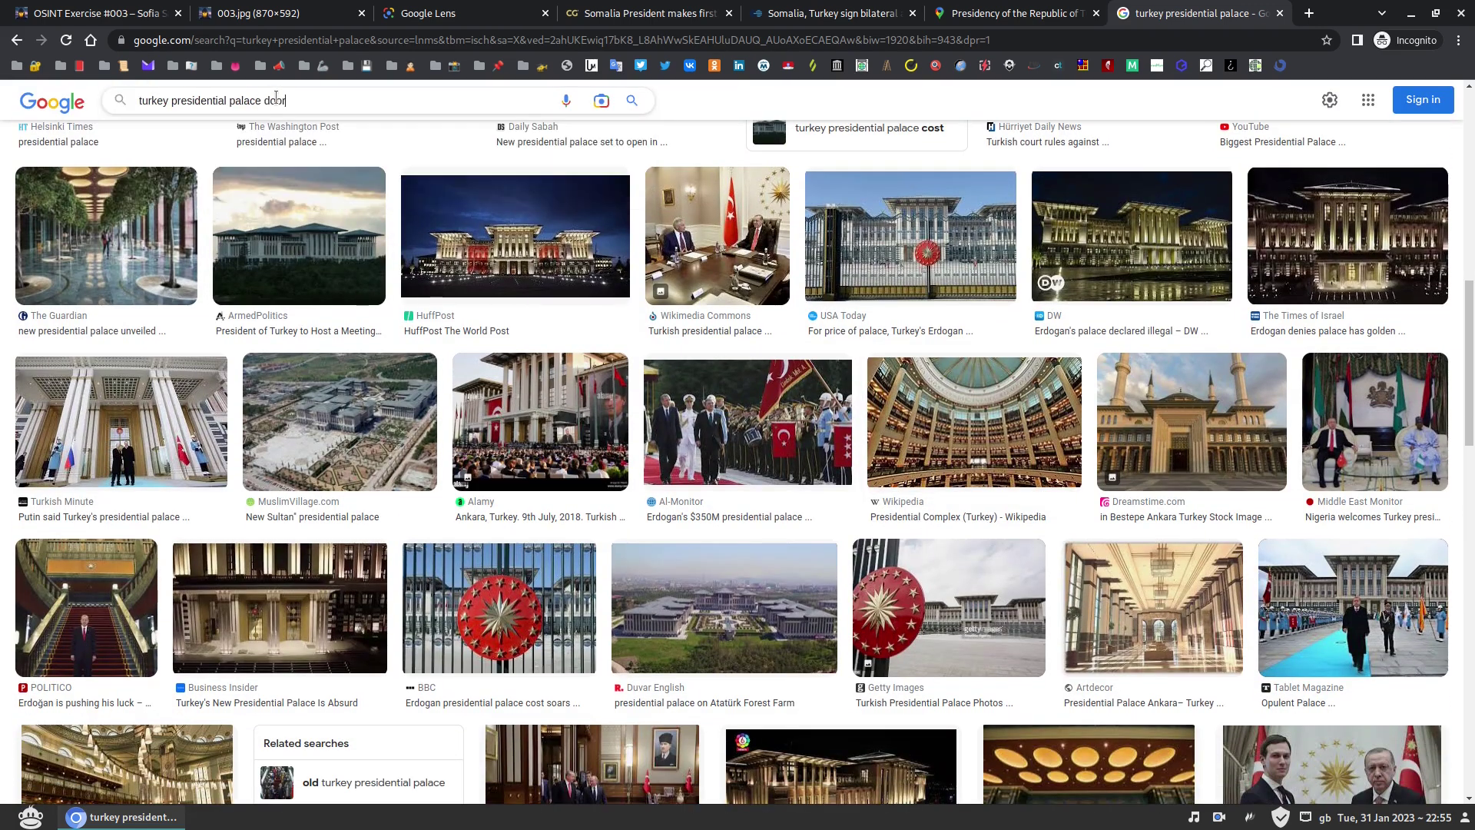
key(Return)
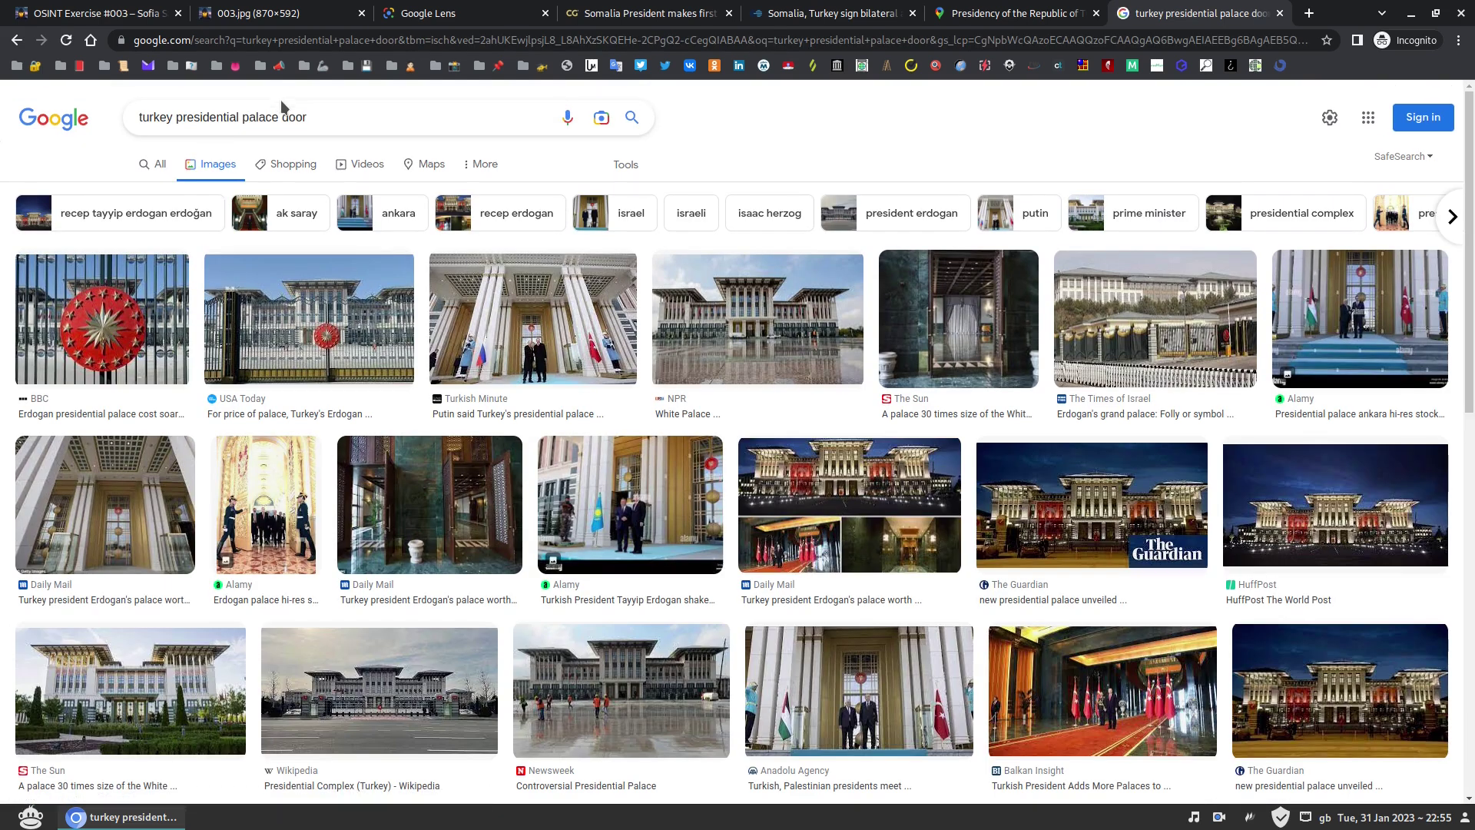
click(516, 324)
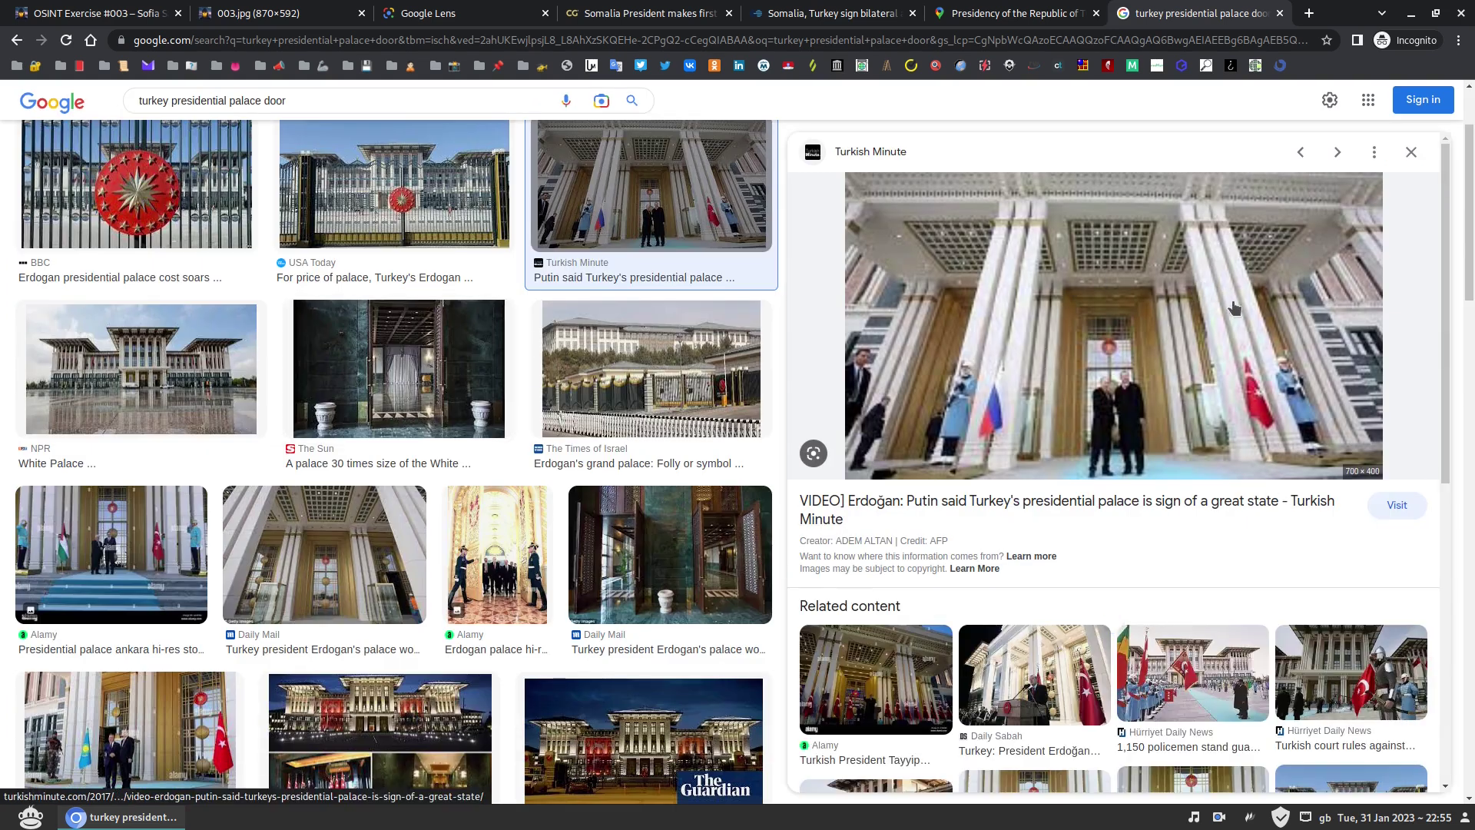
click(326, 554)
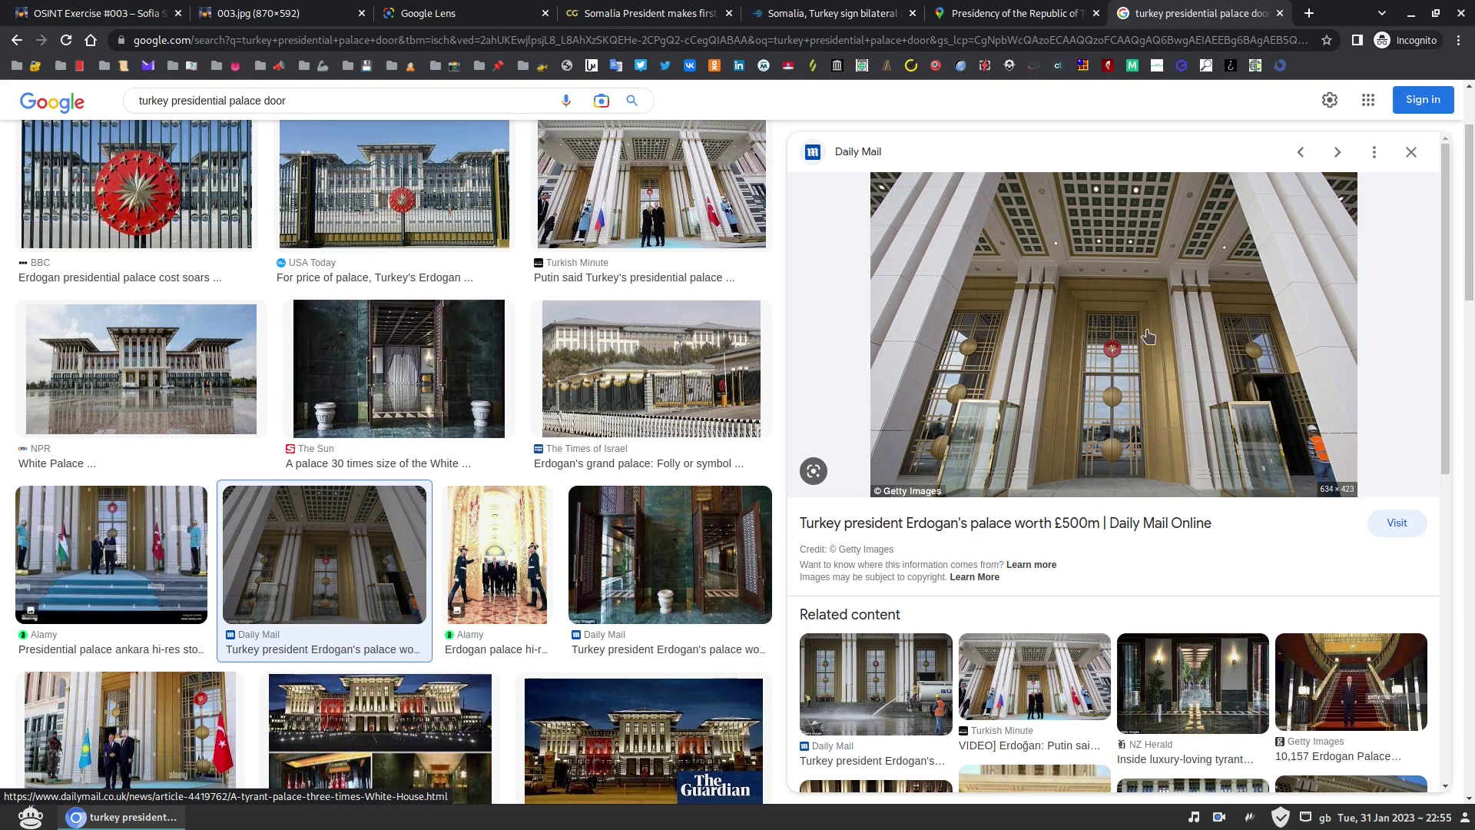
click(116, 732)
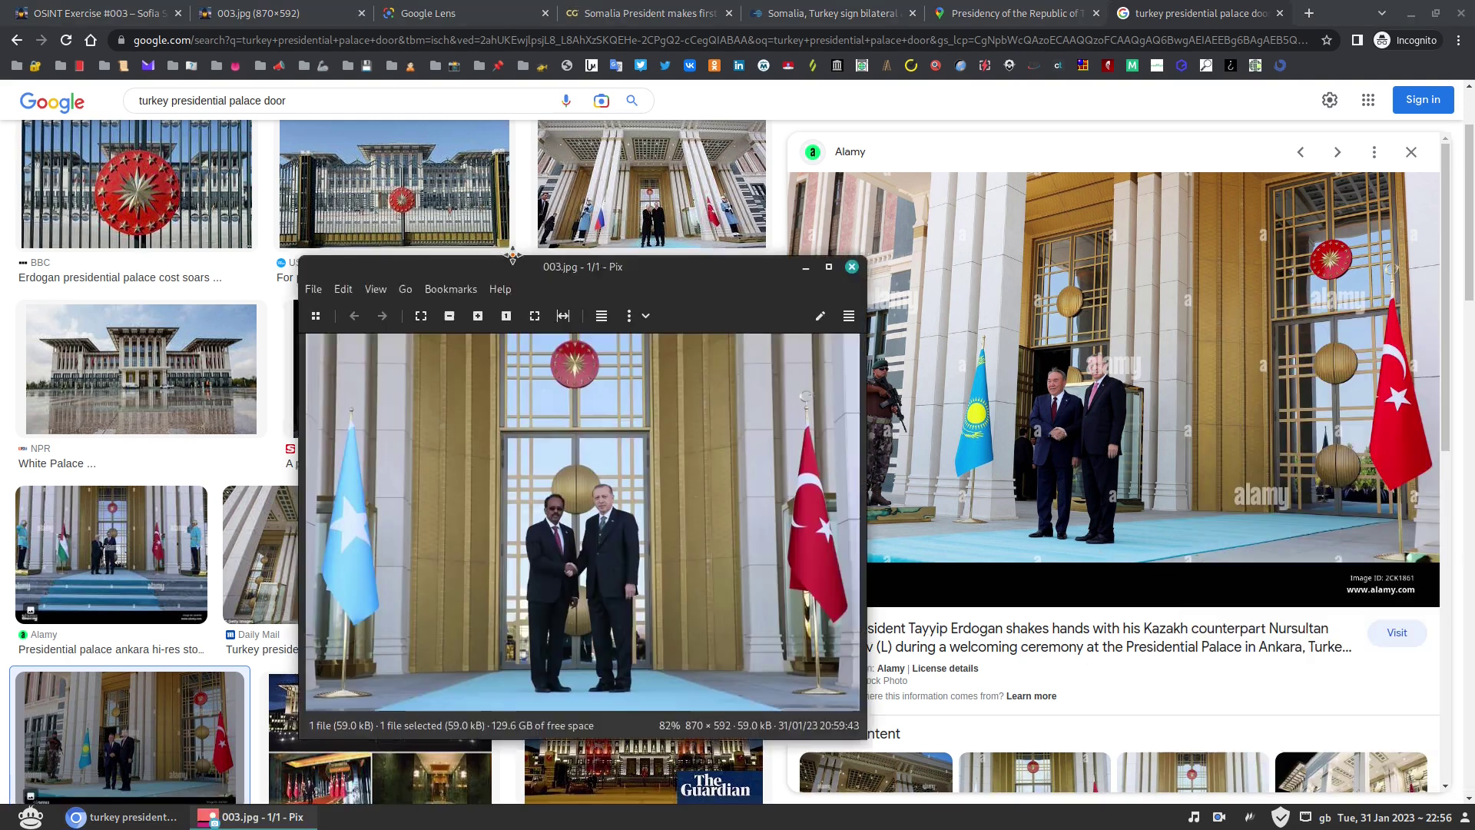
Step: Compare the Pix photo beside the Kazakh-visit image, then close Pix
drag(554, 263, 396, 126)
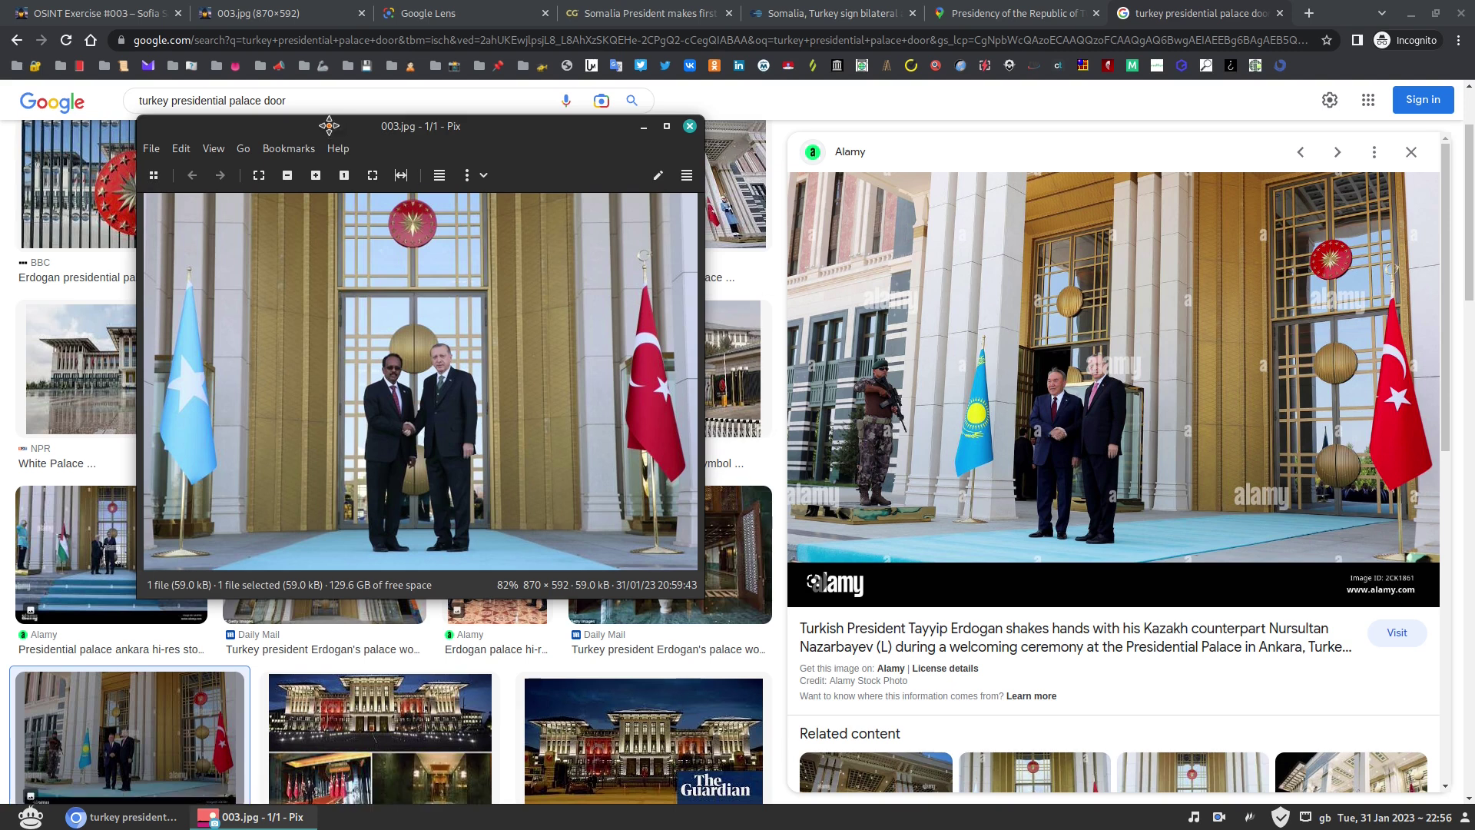
key(alt+F4)
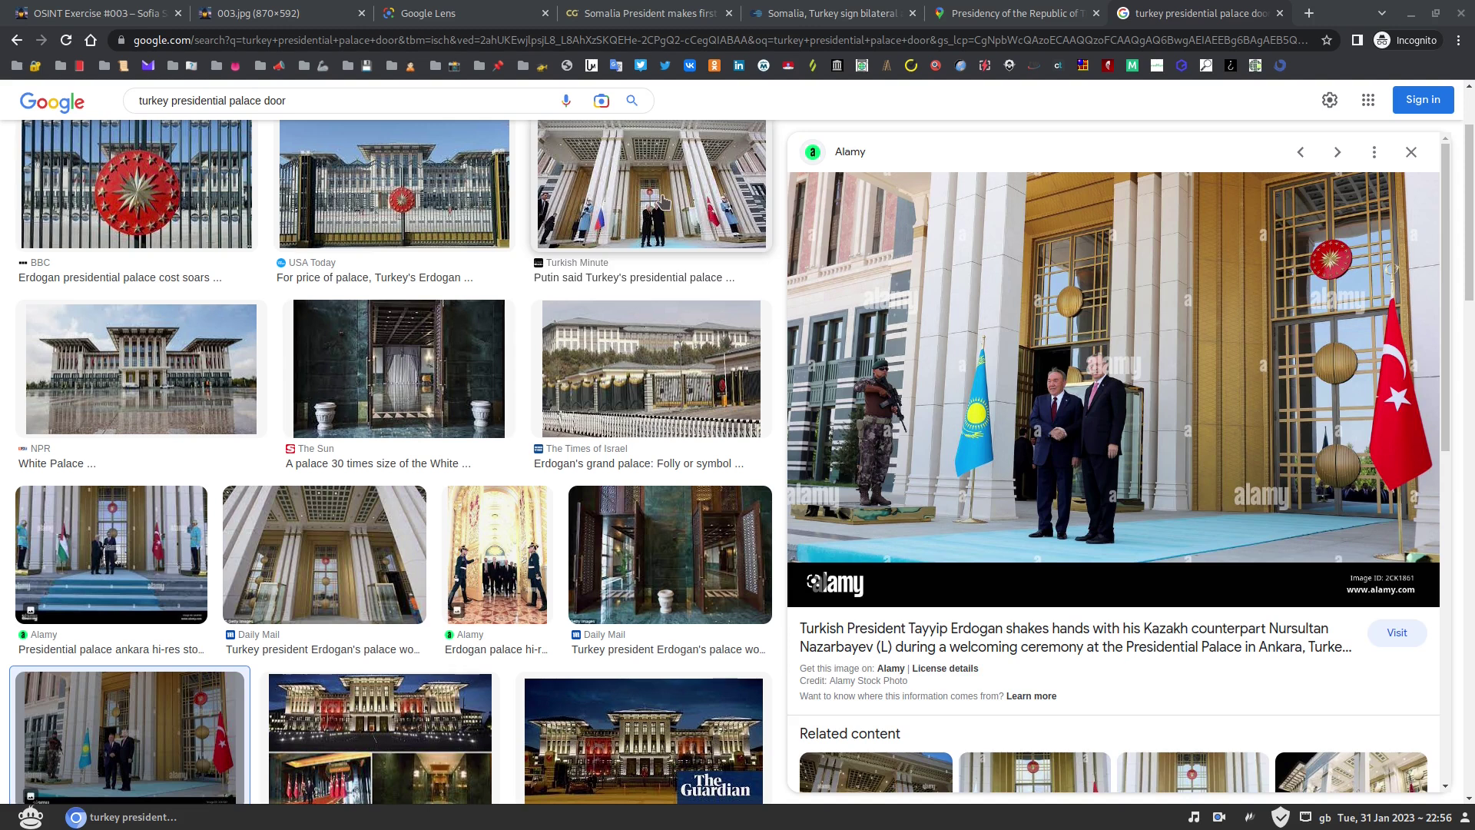
Step: Preview the Turkish Minute, Daily Mail and NPR palace entrance photos
click(659, 203)
click(328, 540)
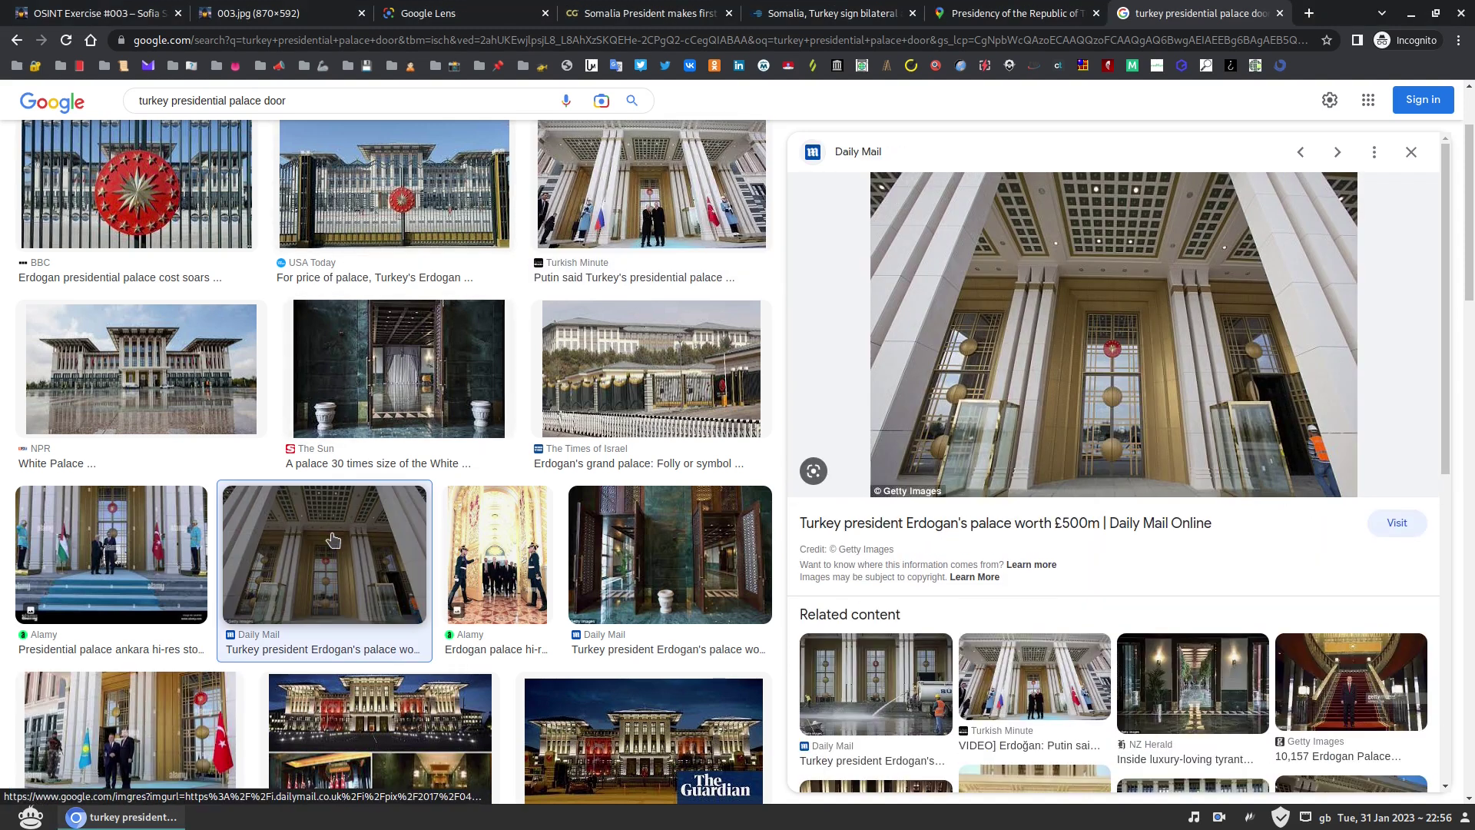
click(143, 378)
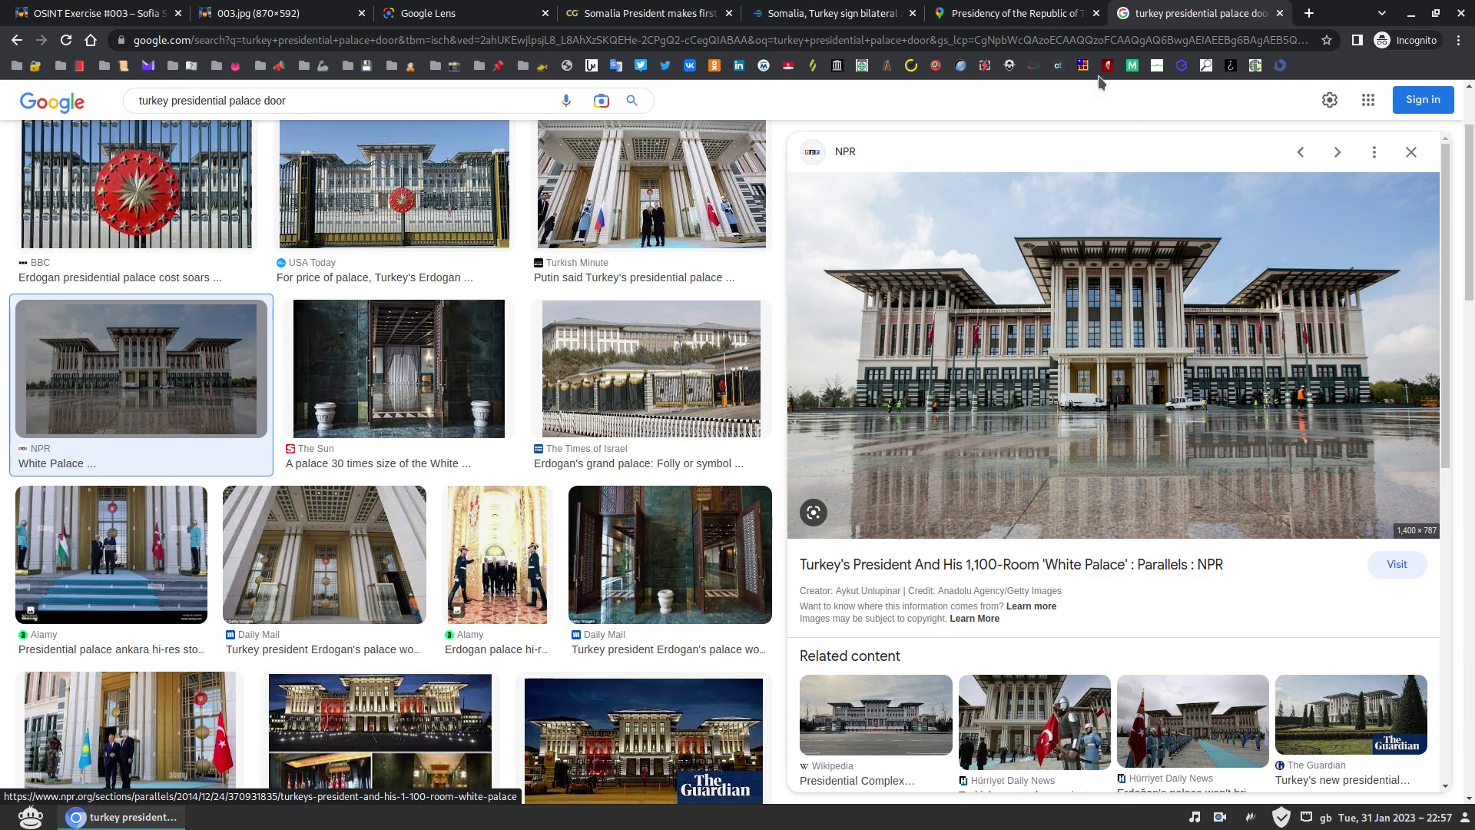
Step: Copy the palace coordinates 39.93117, 32.79970 from the Google Maps satellite view
click(1010, 23)
scroll(989, 404, up, 3)
scroll(911, 415, up, 2)
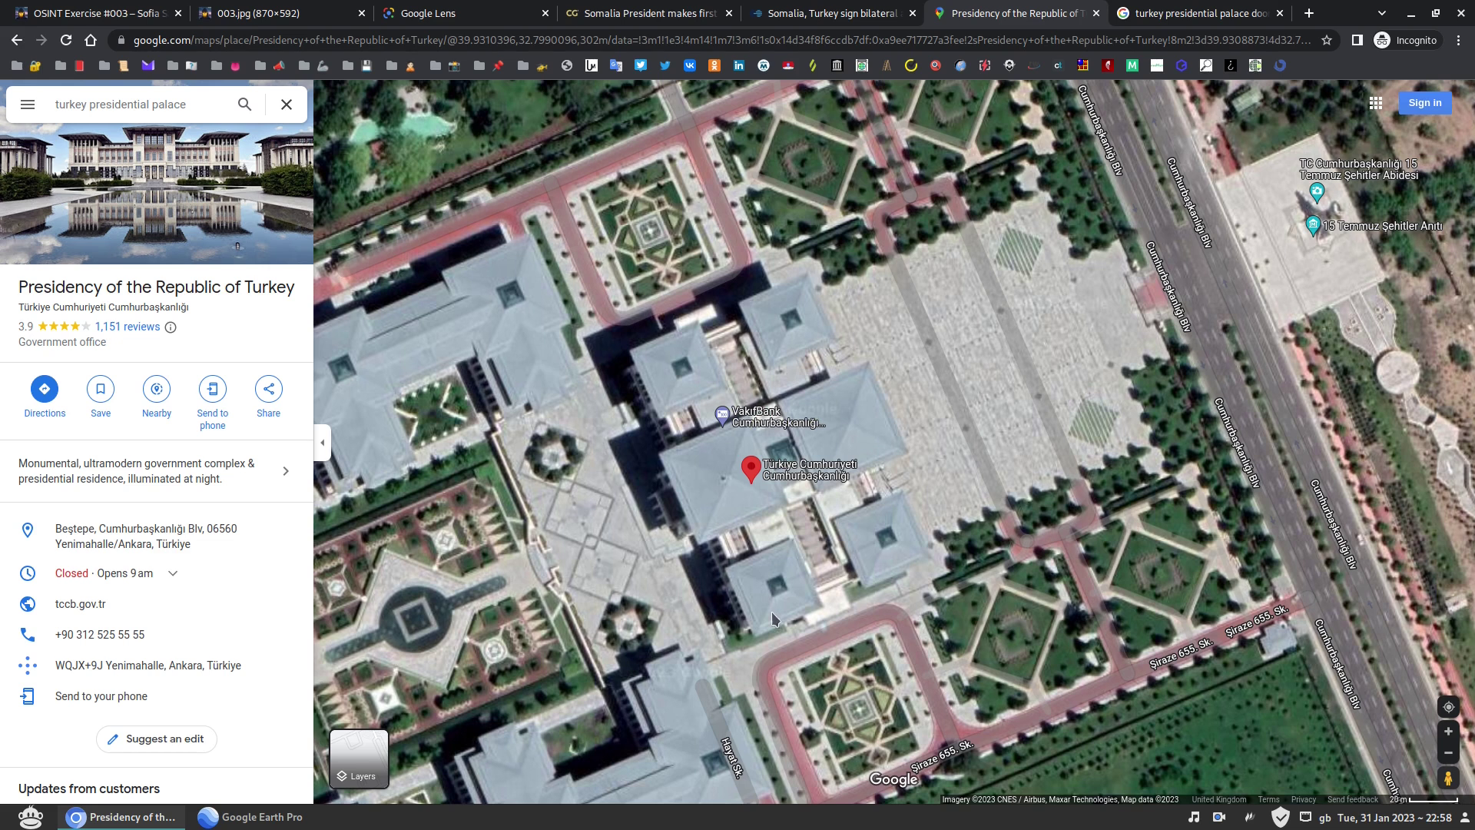
right_click(879, 413)
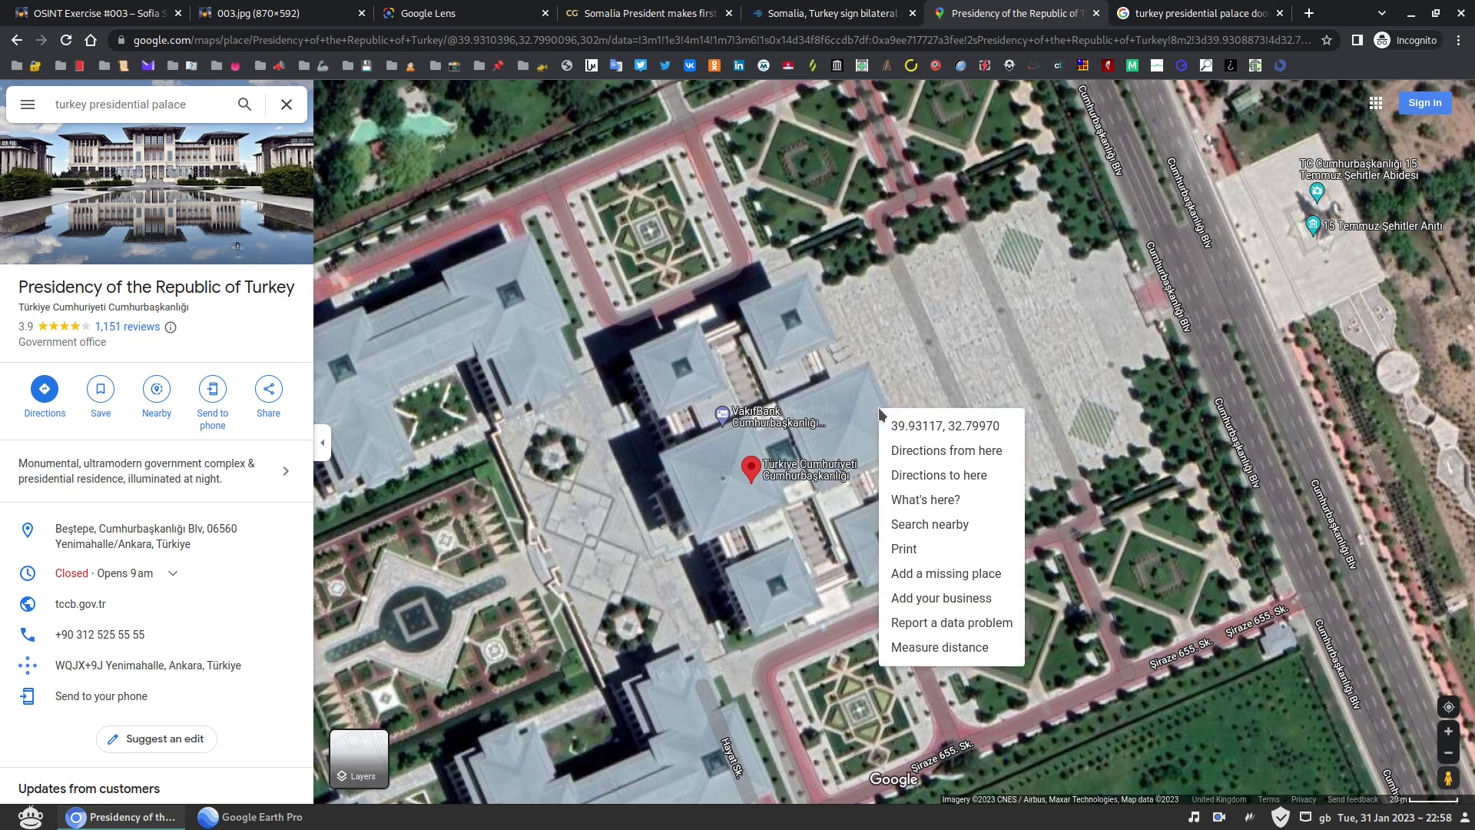
click(944, 428)
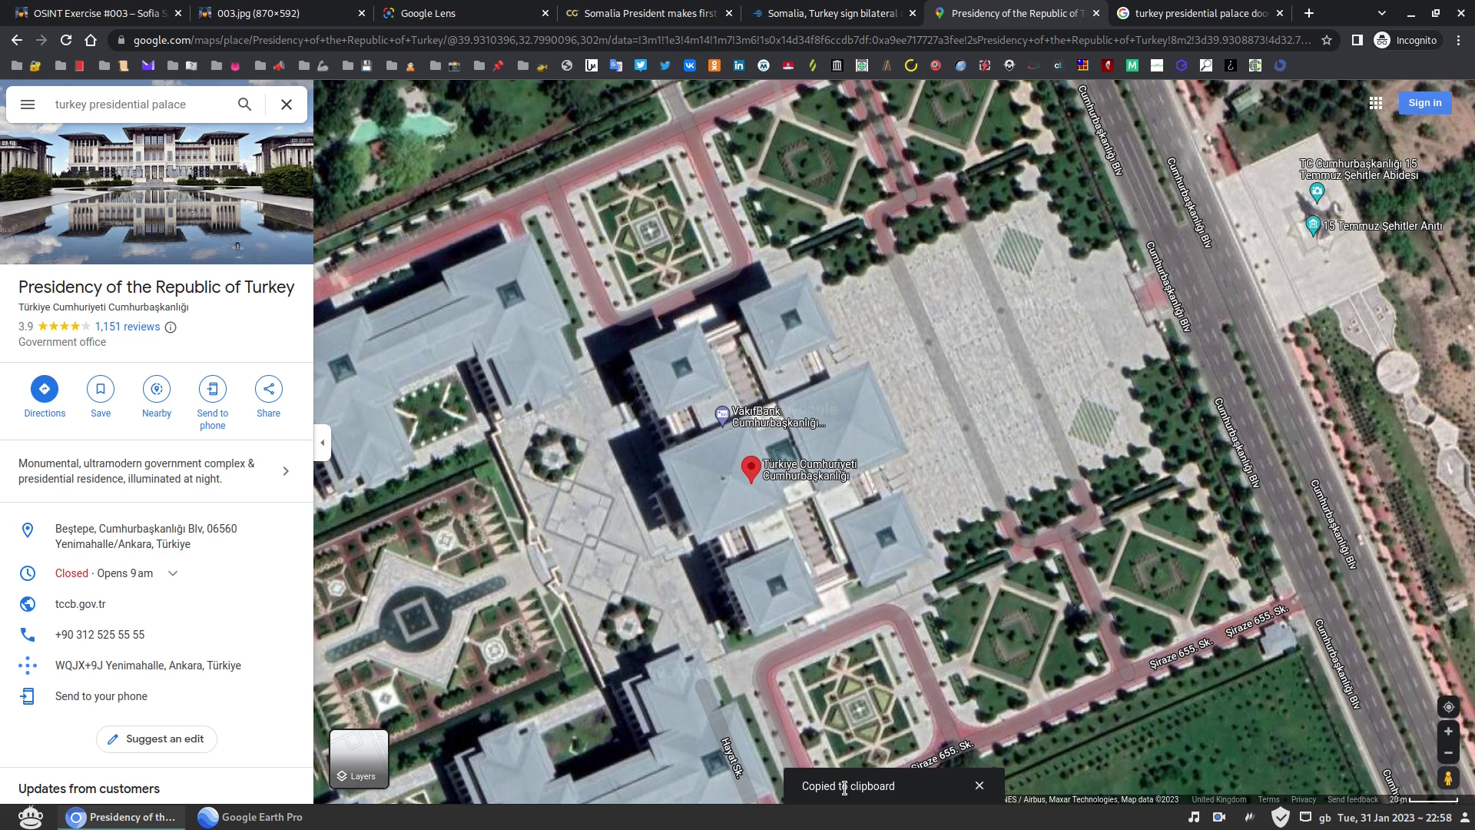
Step: Paste the palace coordinates into Google Earth Pro search and centre the view on the plaza
click(250, 817)
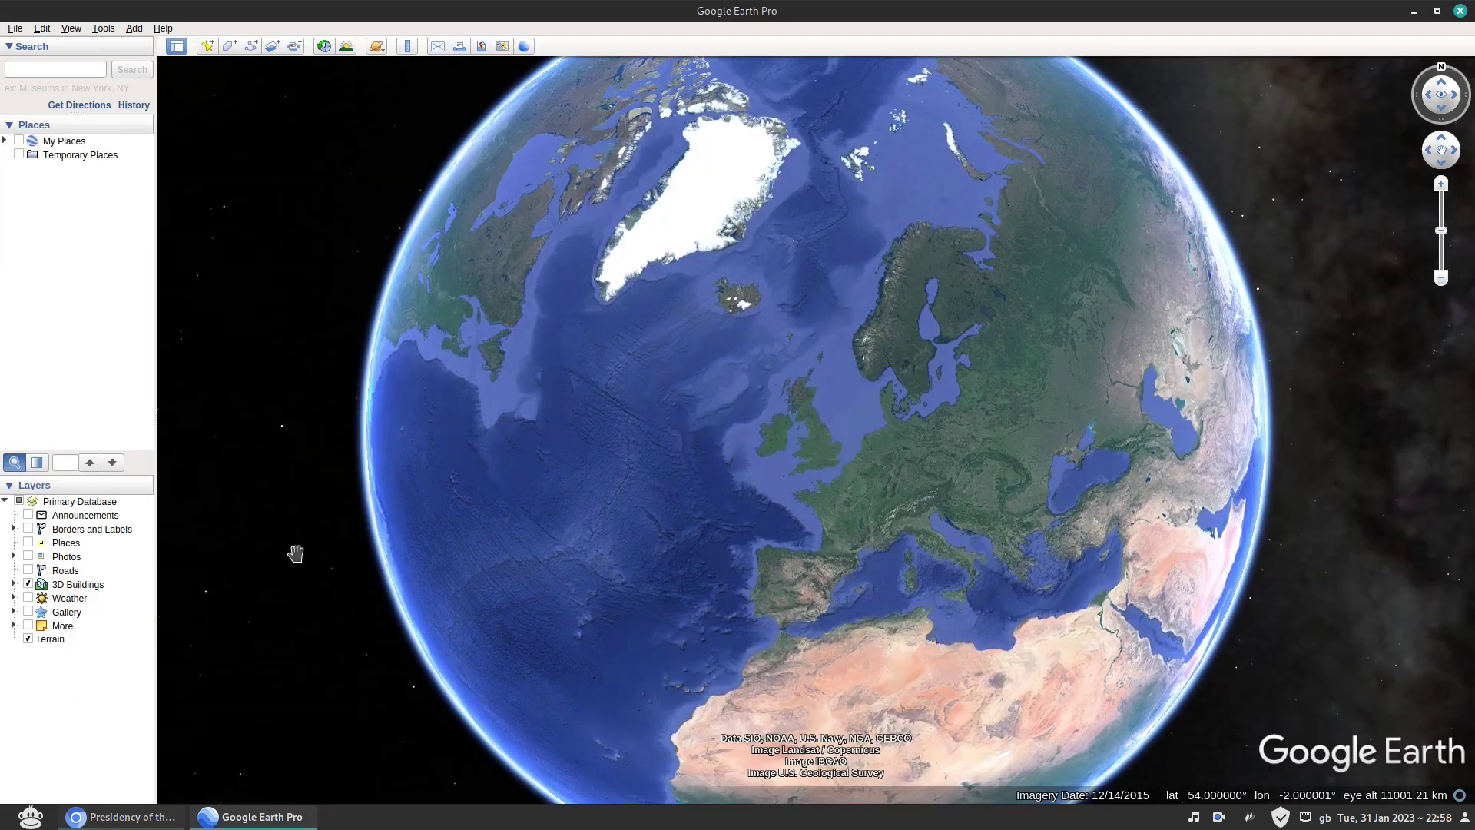
right_click(77, 72)
click(109, 157)
click(131, 70)
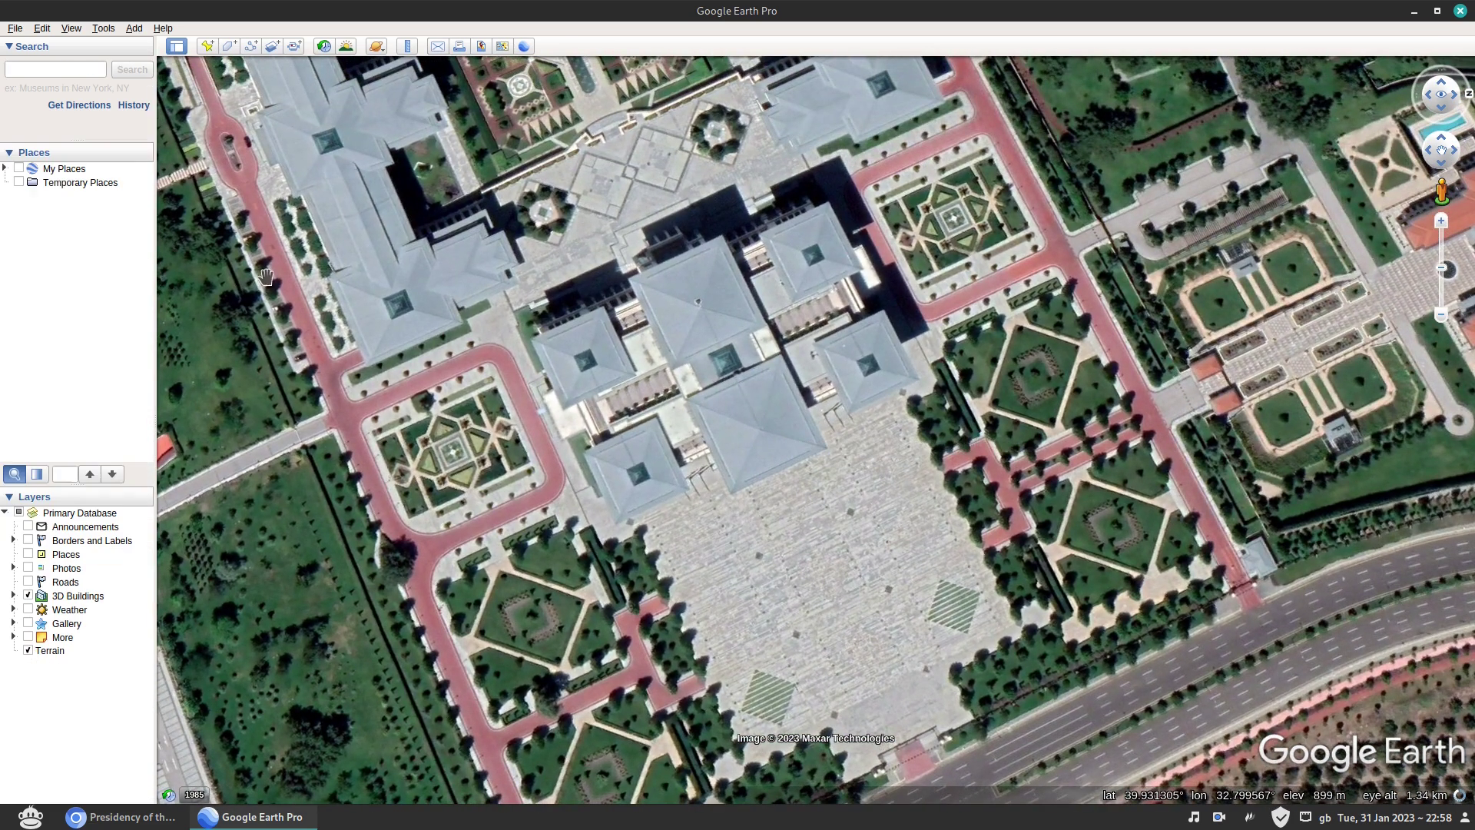
drag(857, 287, 845, 330)
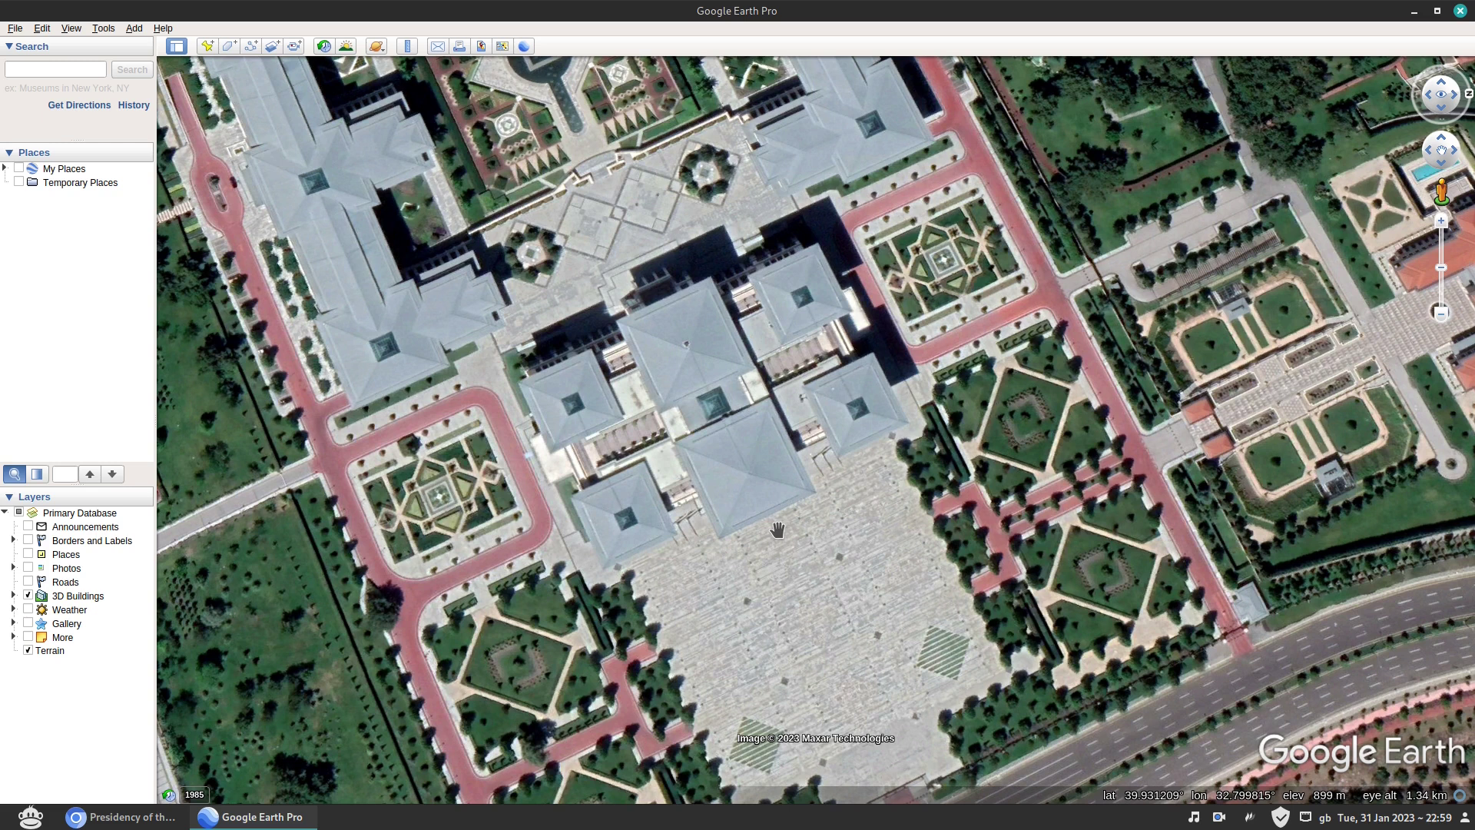
Step: Turn on historical imagery and step back three dates to the April 2020 palace imagery
click(325, 48)
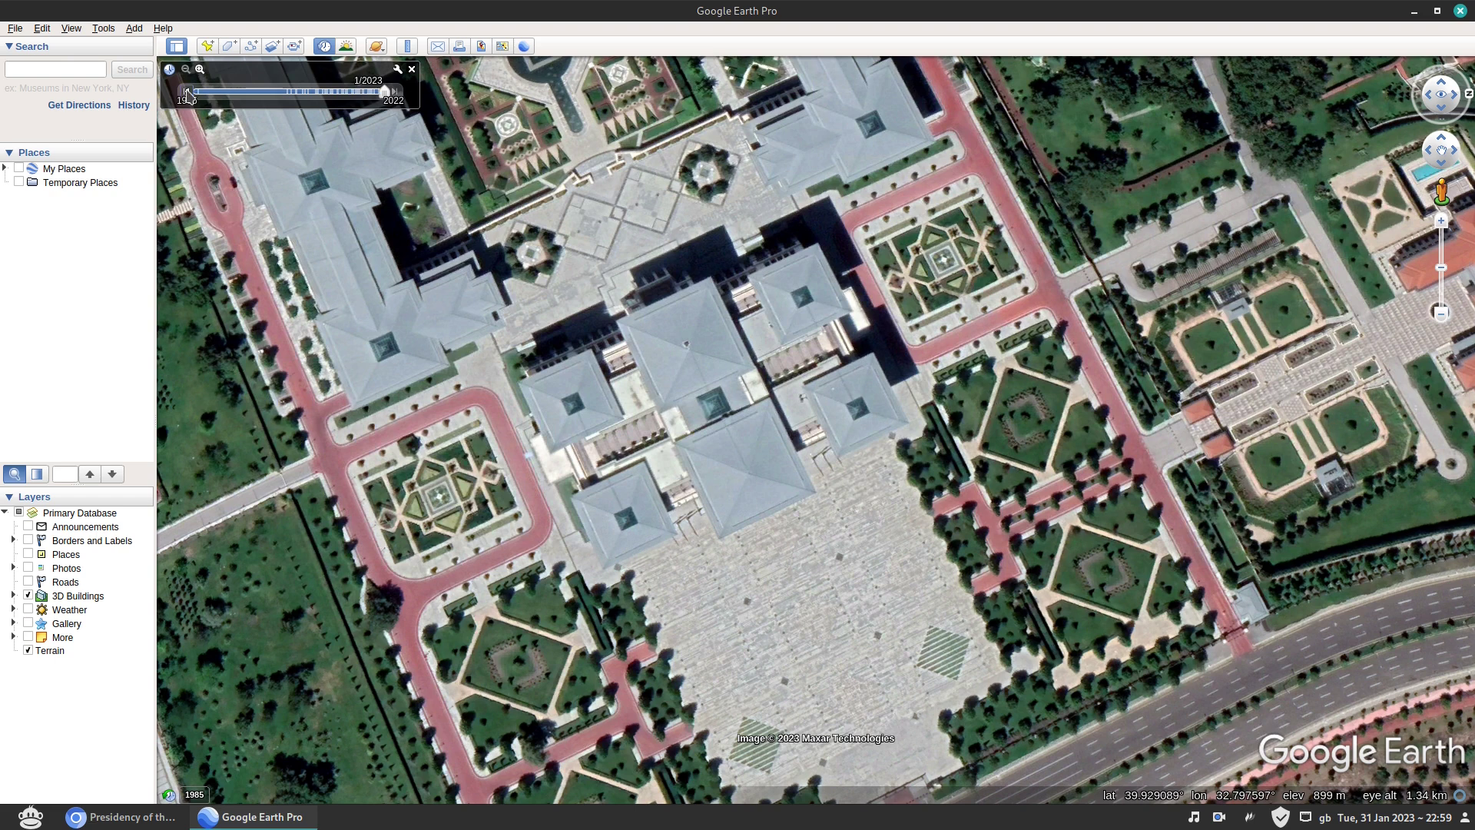
click(188, 93)
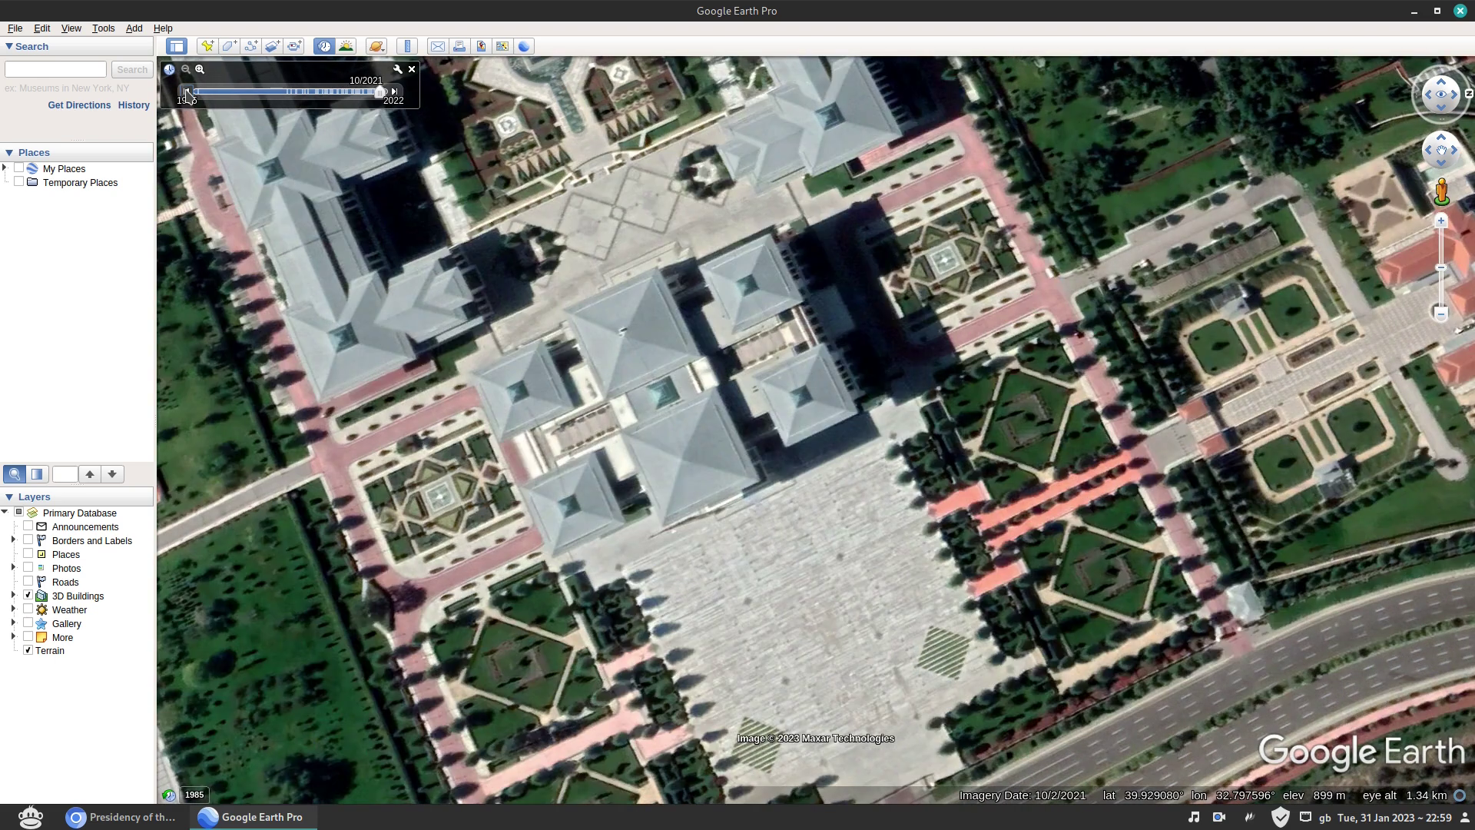
click(188, 93)
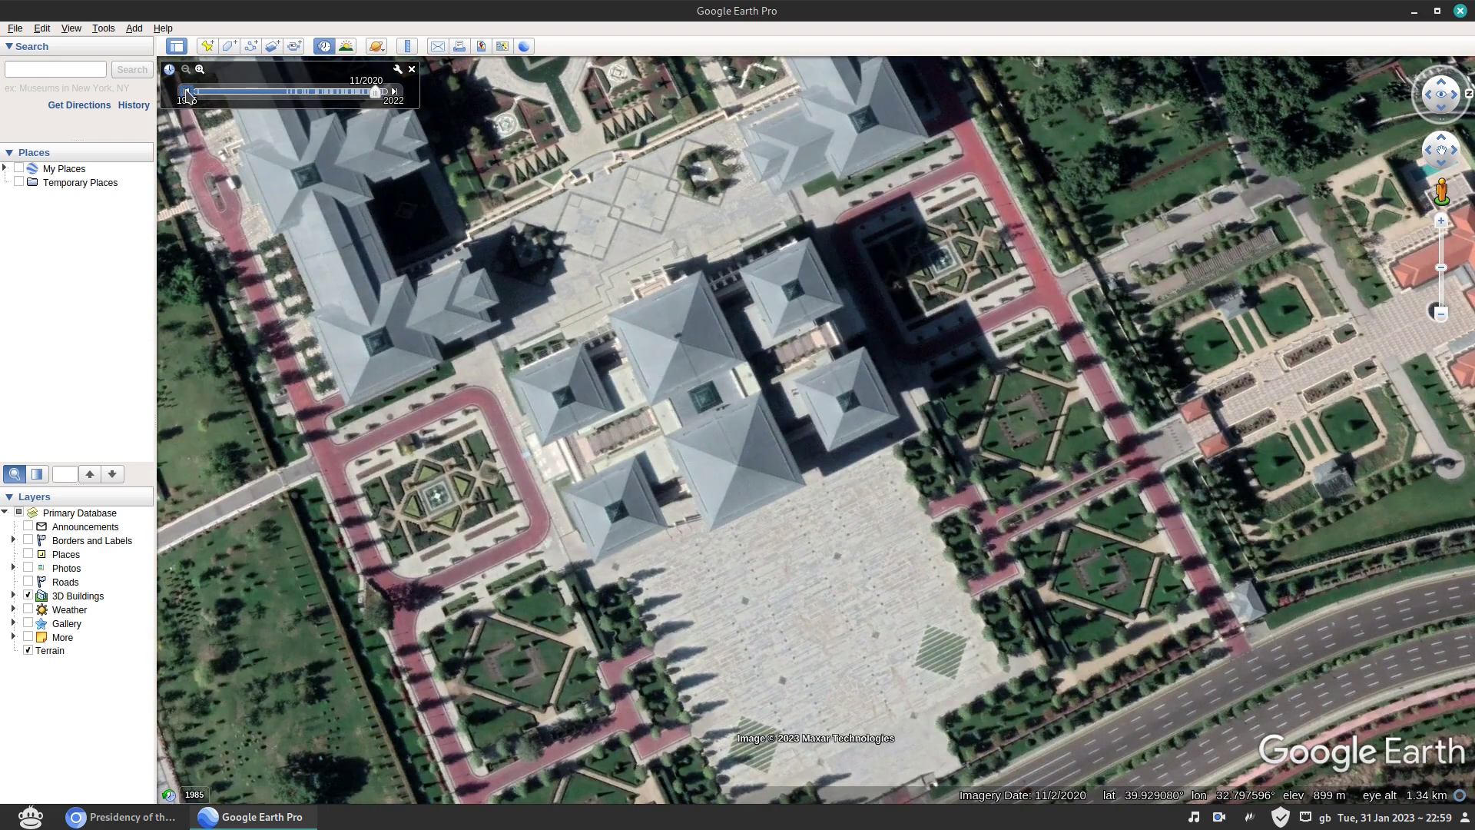
click(188, 92)
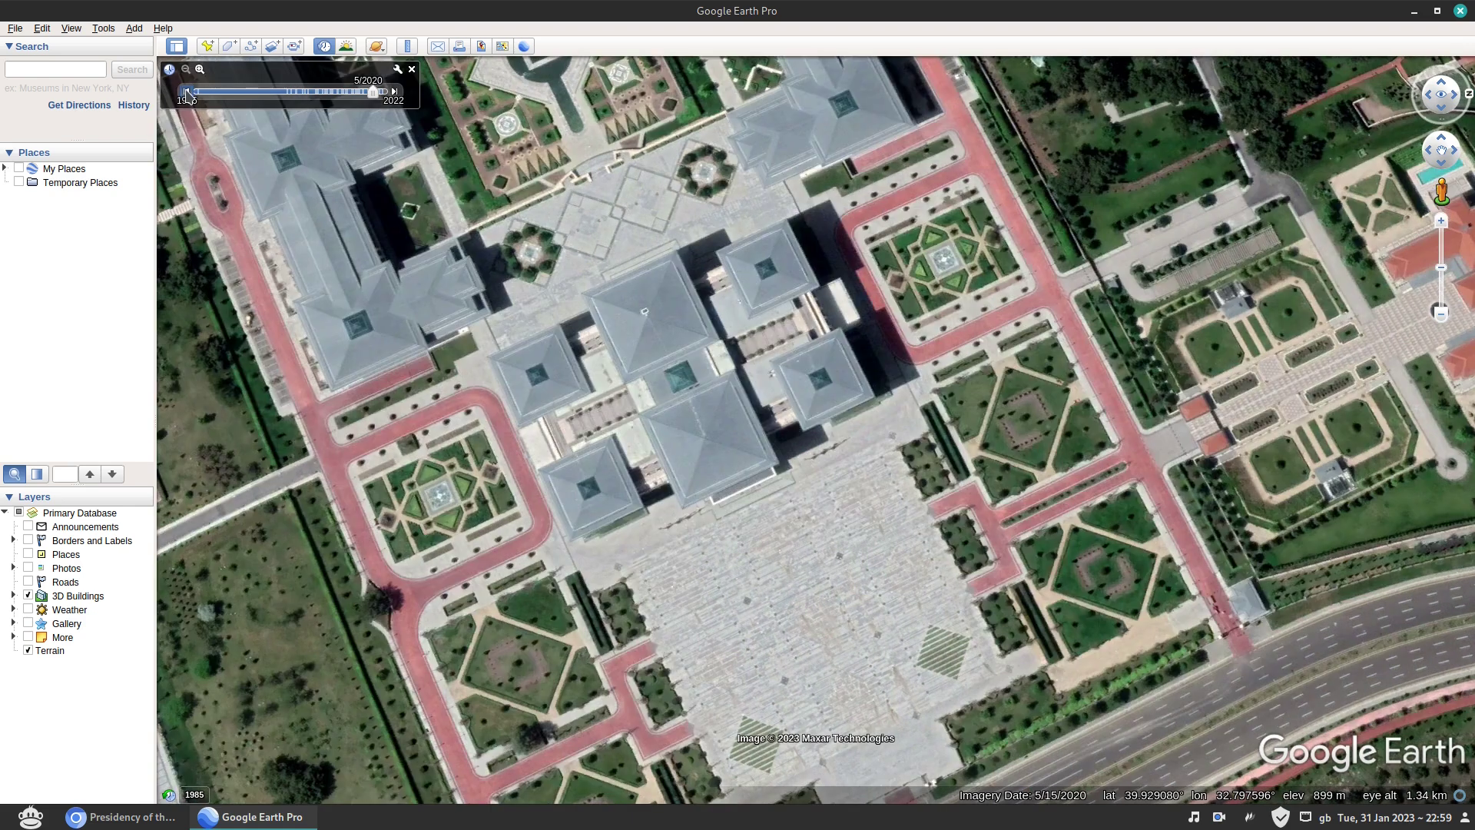
scroll(761, 498, up, 2)
scroll(795, 508, up, 3)
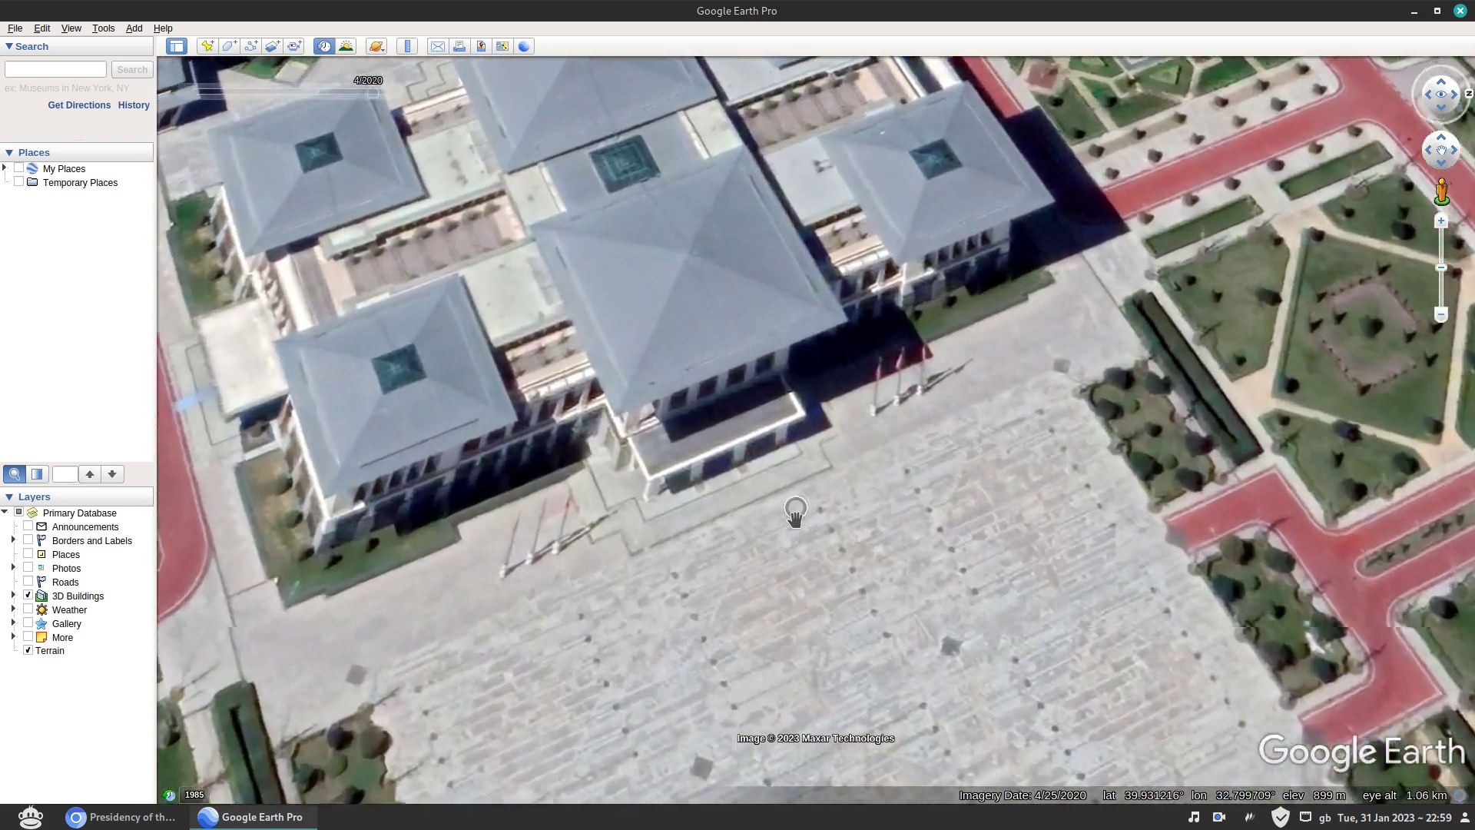
scroll(802, 475, up, 2)
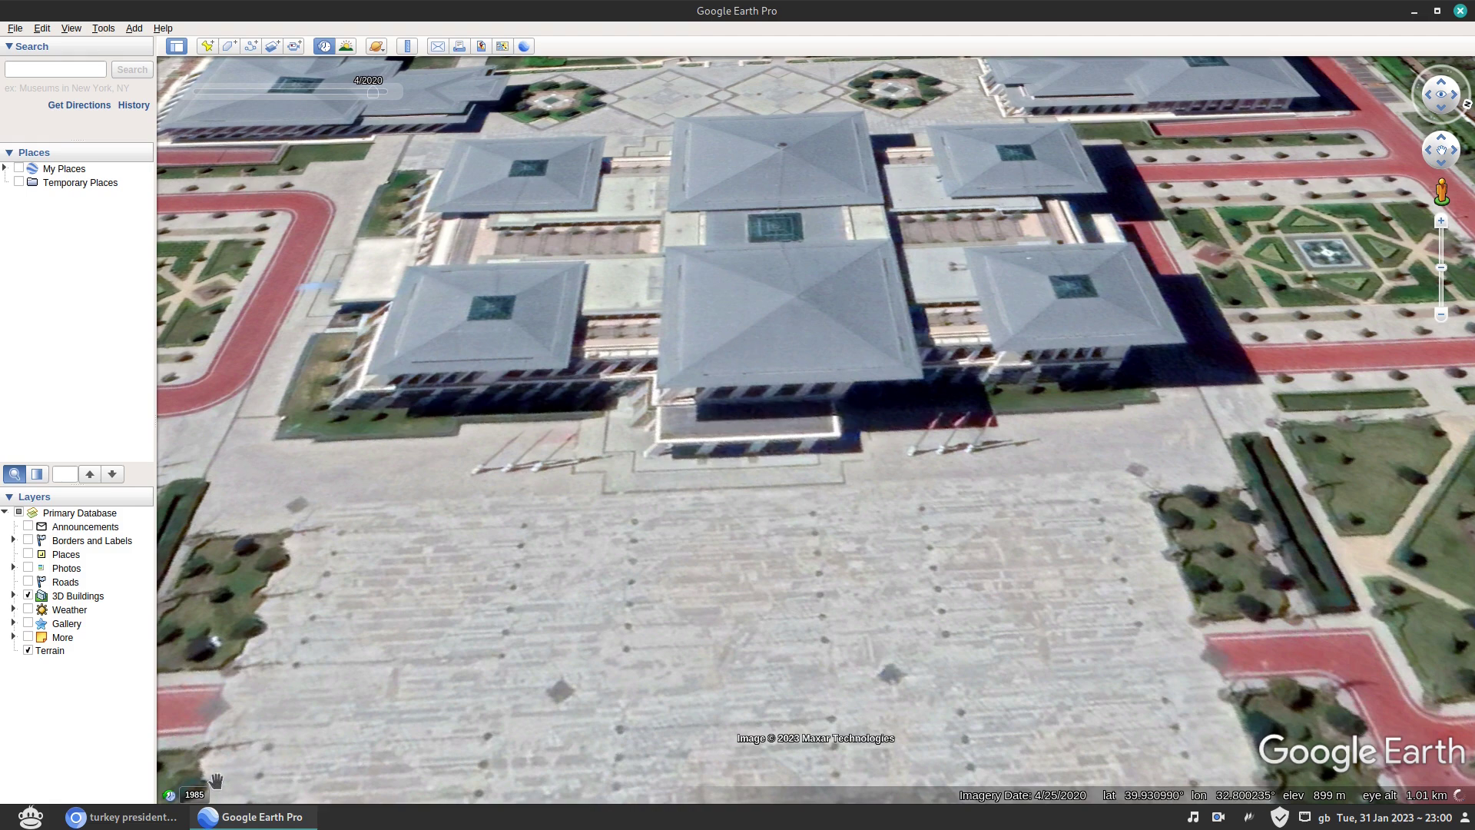
Step: Compare the 3D palace view with the NPR photo, then return to the Google Maps palace page
click(127, 816)
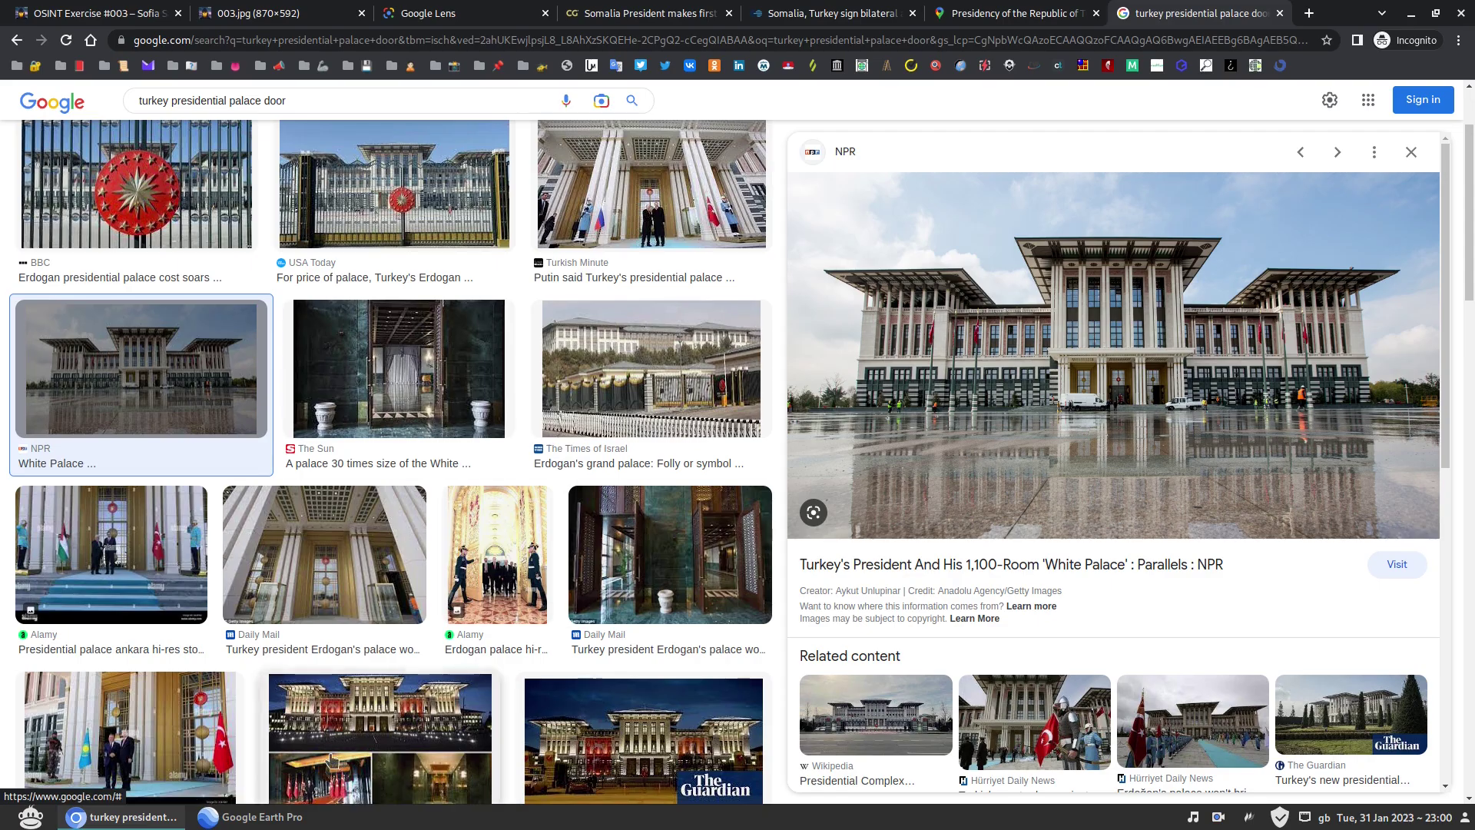
click(251, 816)
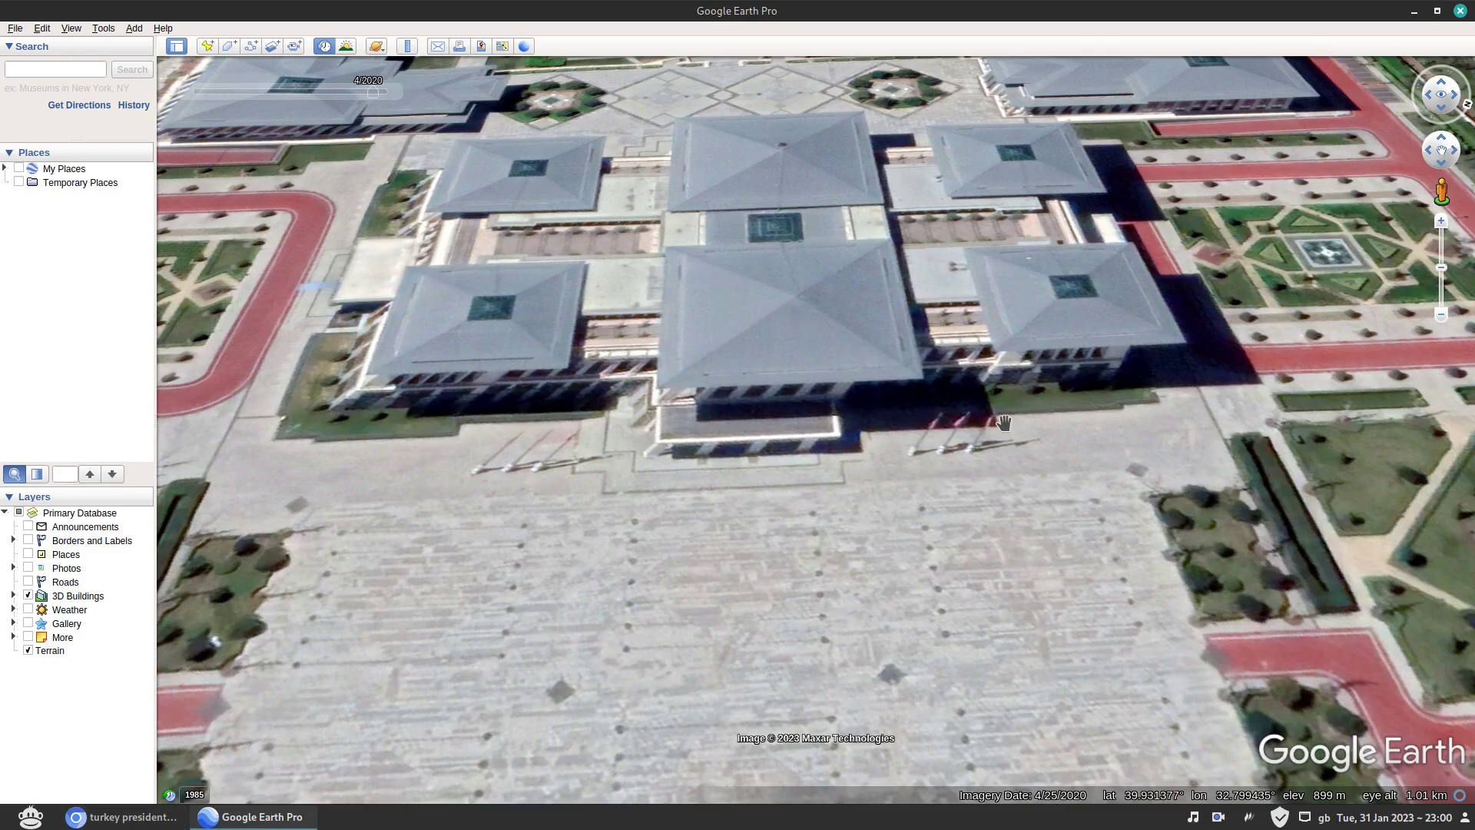
mouse_move(365, 82)
click(124, 817)
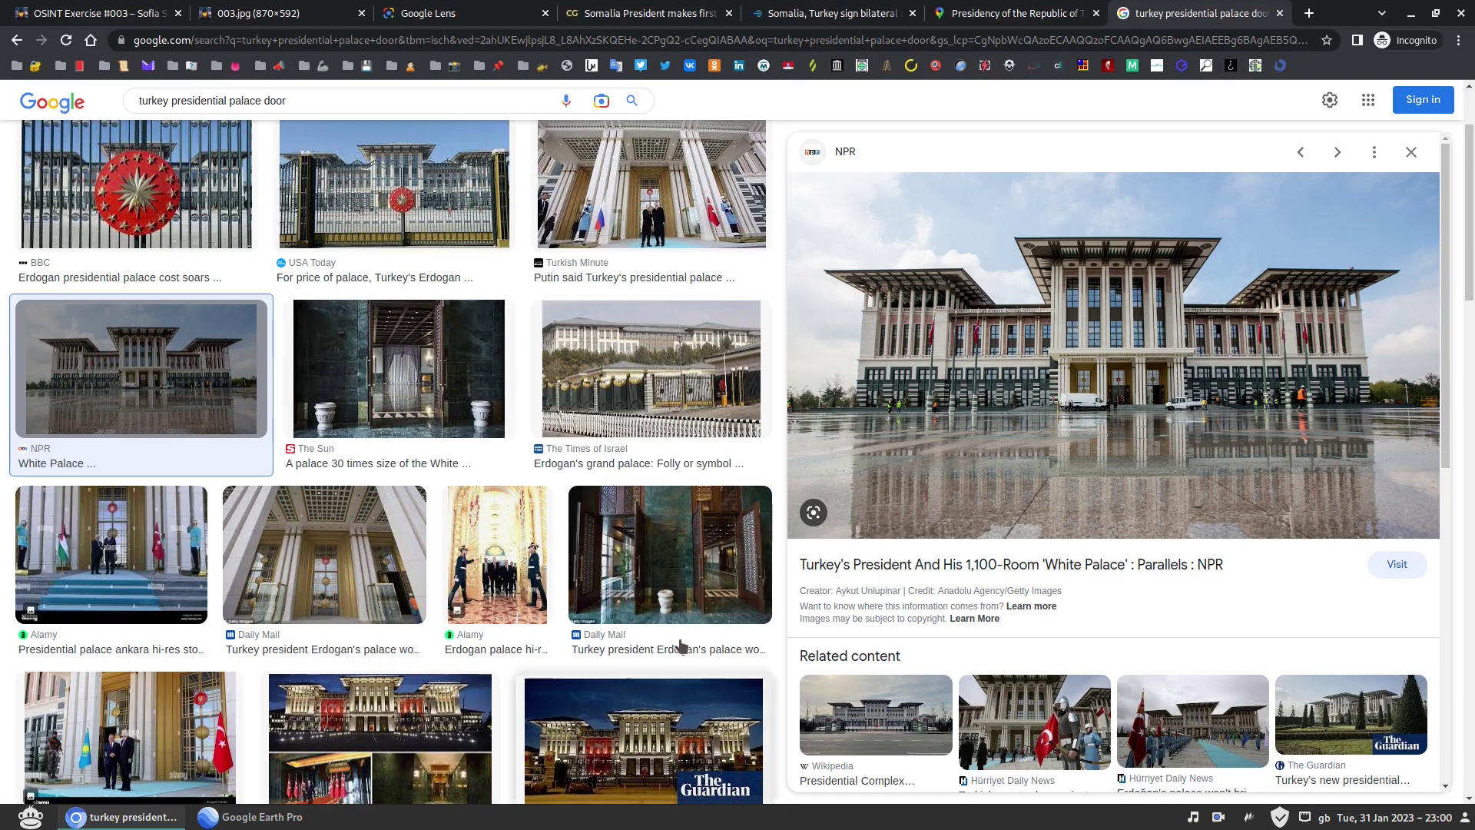
click(999, 12)
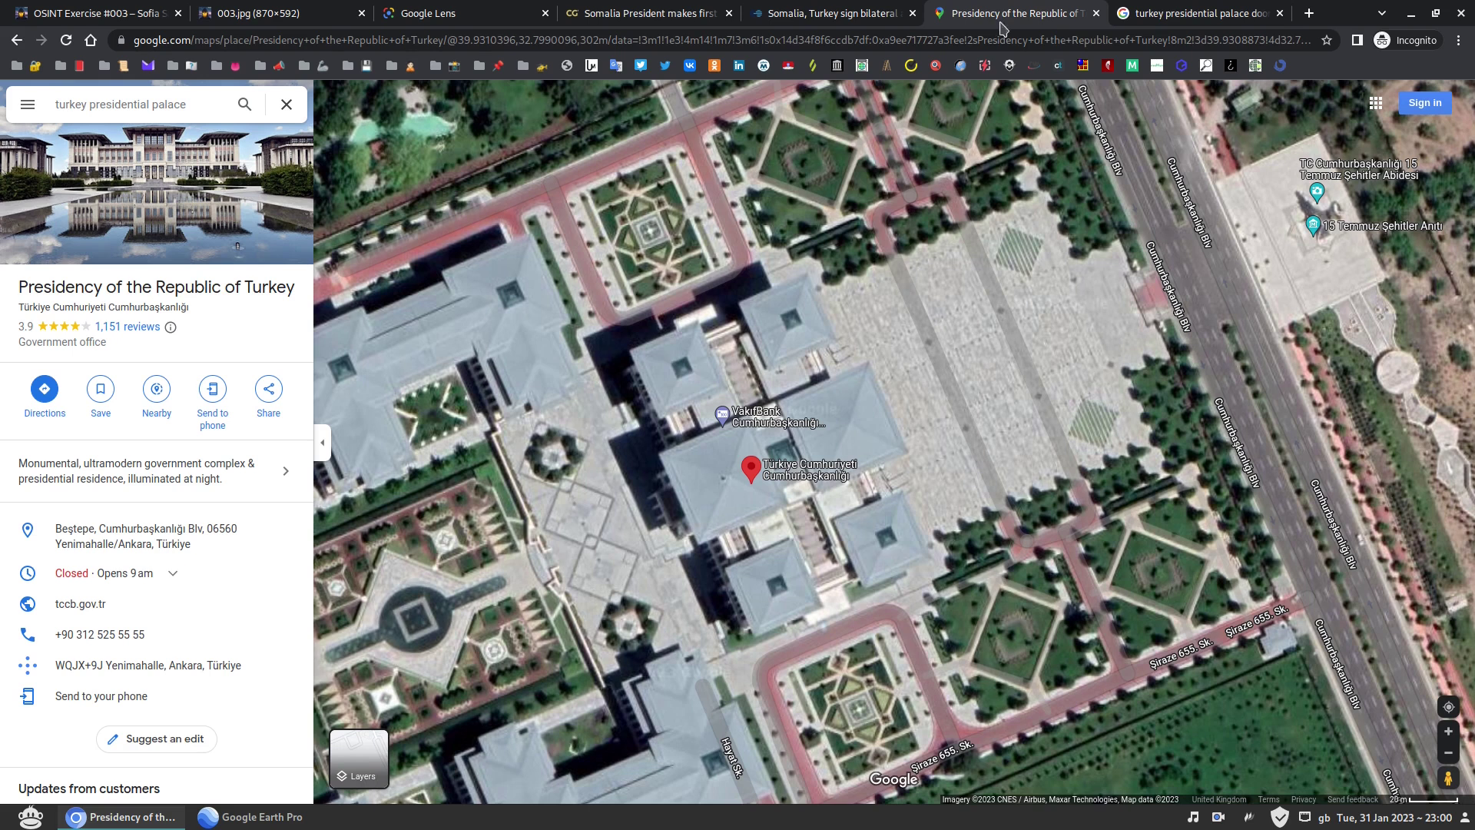
Step: Copy the entrance coordinates 39°55'52.1"N 32°47'58.9"E and search them to drop a pin
right_click(878, 424)
click(909, 436)
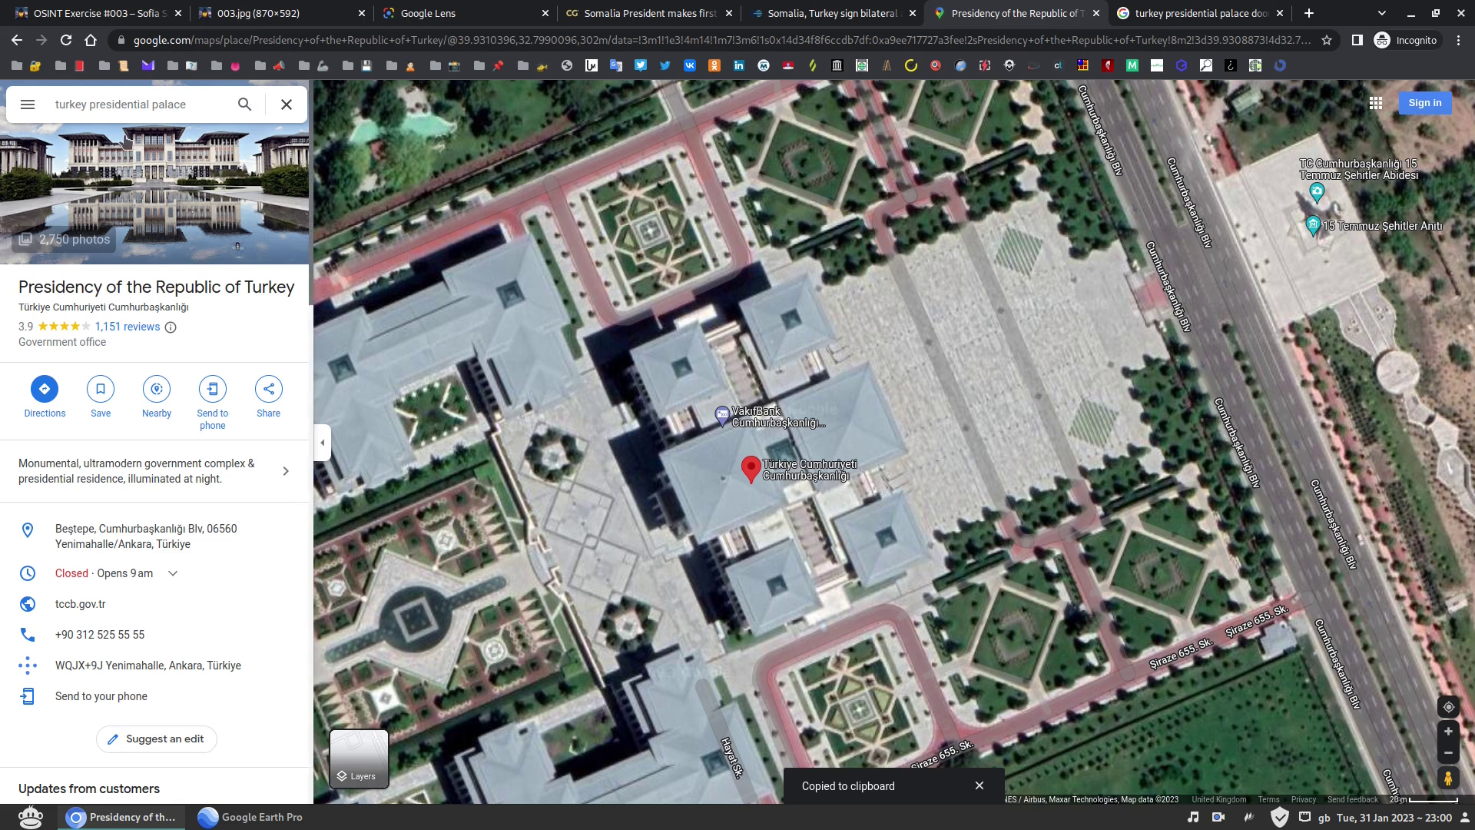
click(158, 105)
key(ctrl+a)
key(ctrl+v)
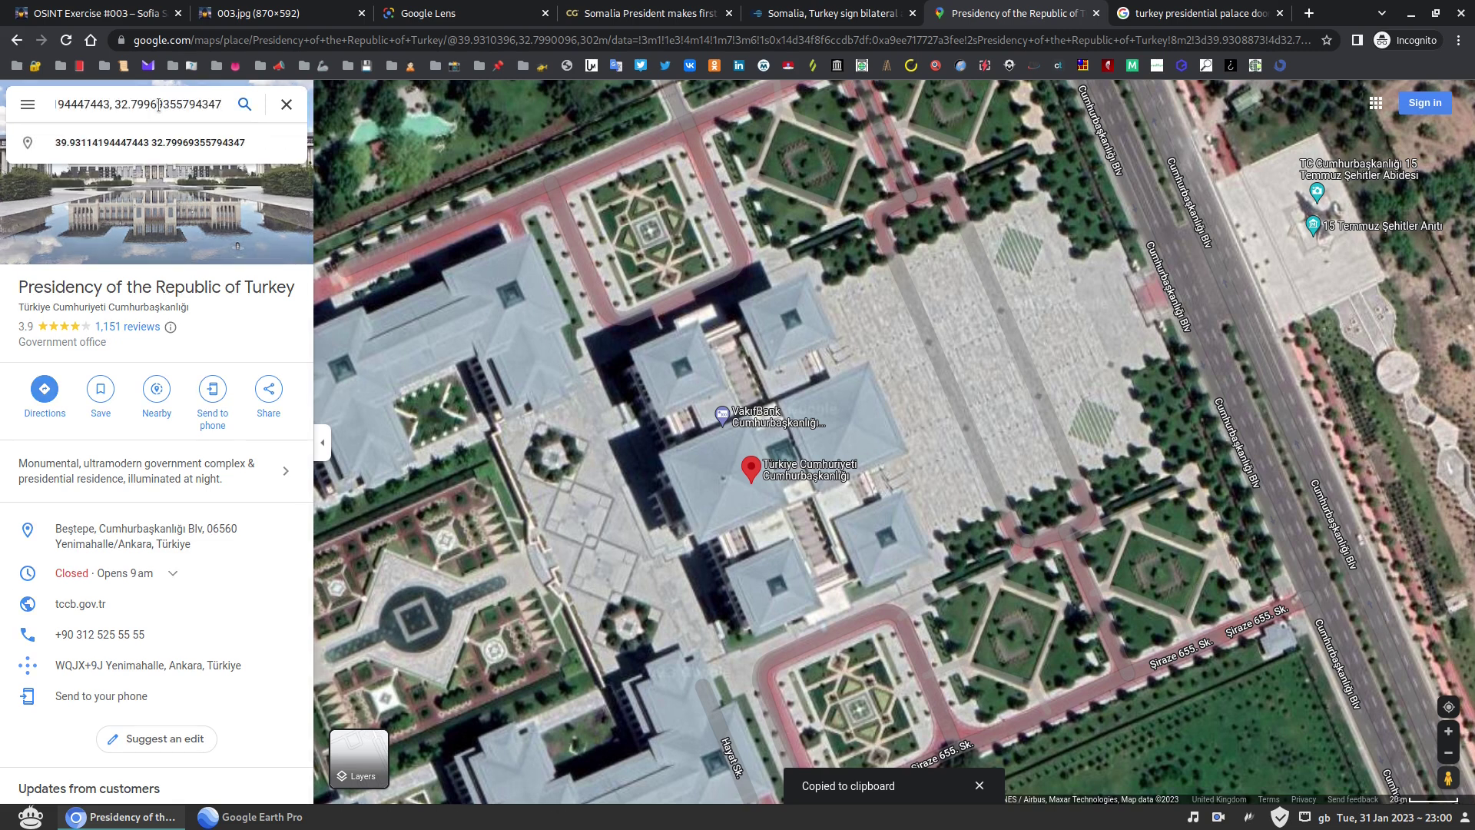
key(Return)
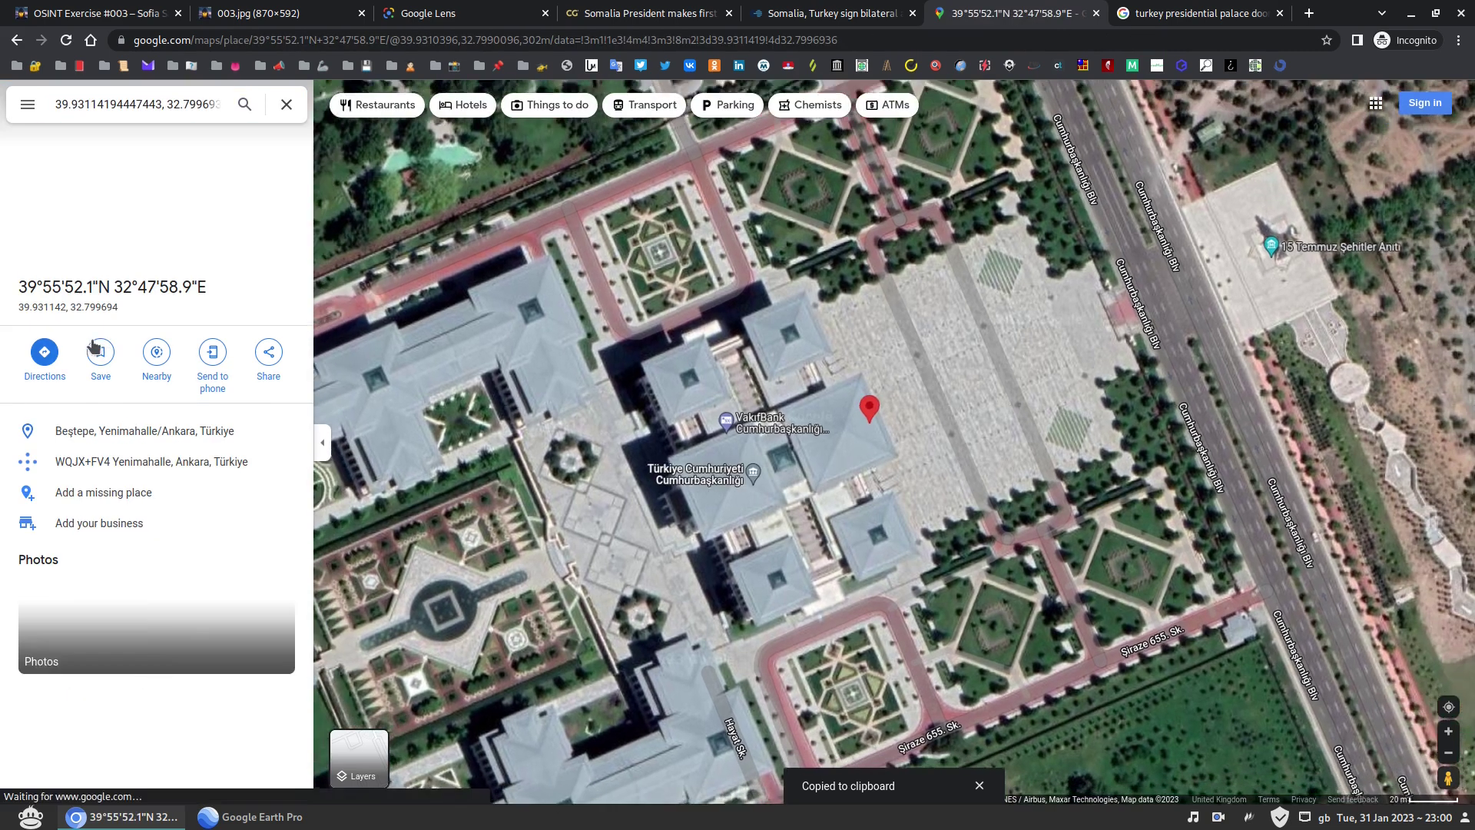